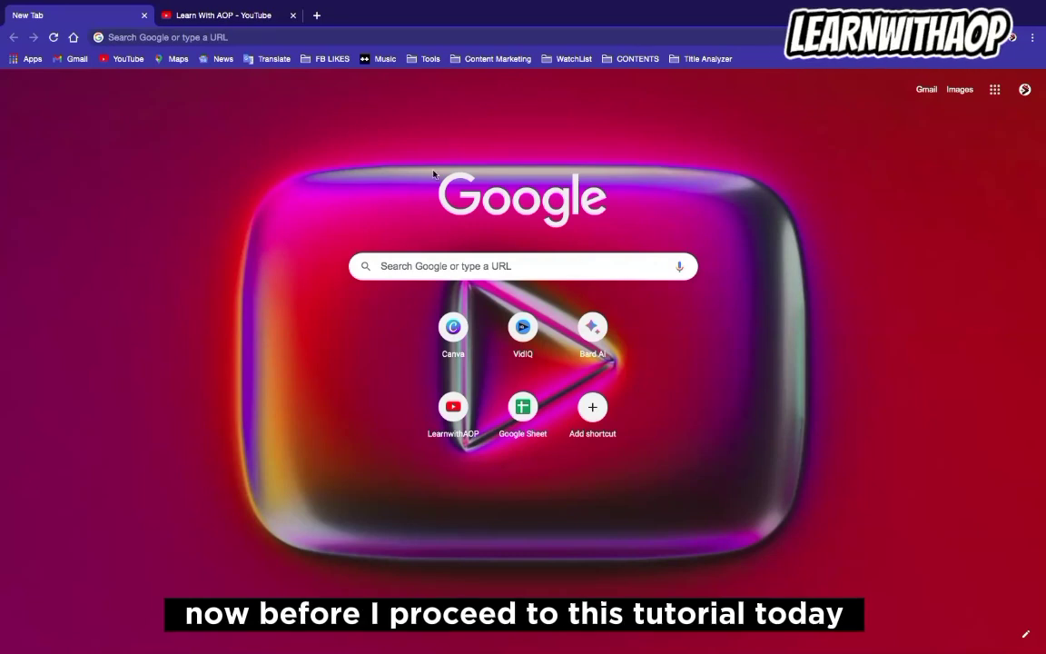
click(243, 17)
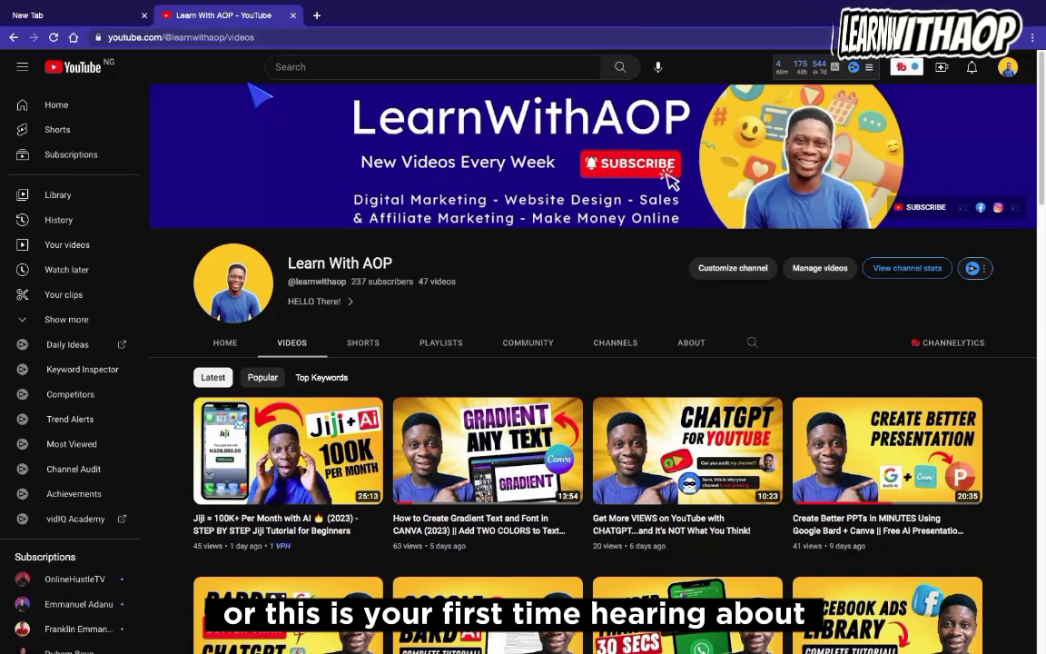
click(101, 22)
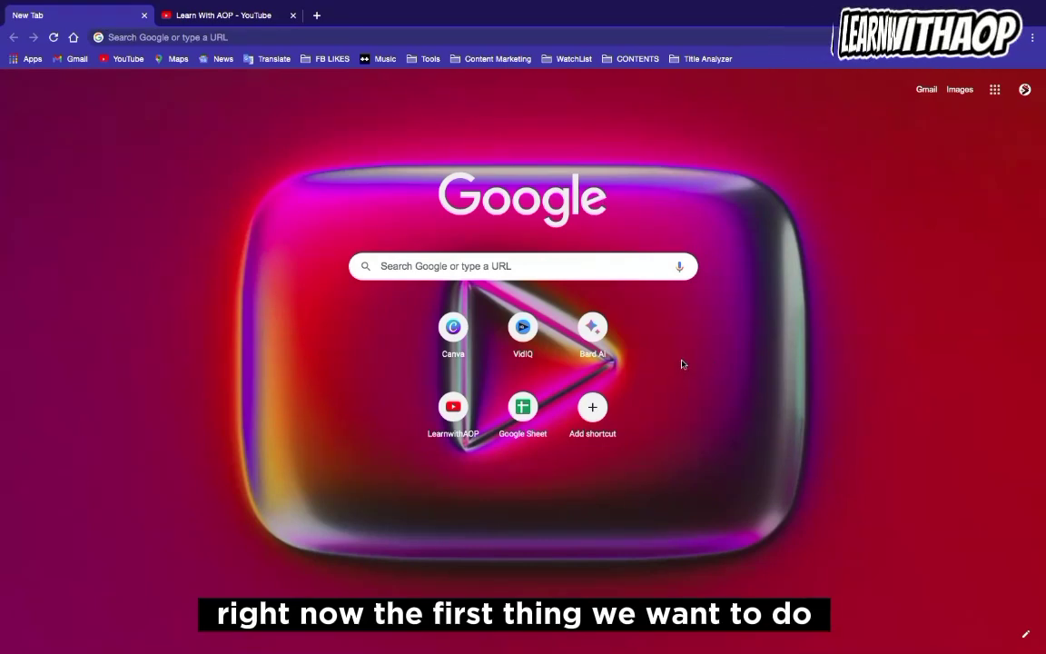
- Open Bard and submit the prompt "Generate 30 Quotes Related to Email marketing in a table."
click(598, 347)
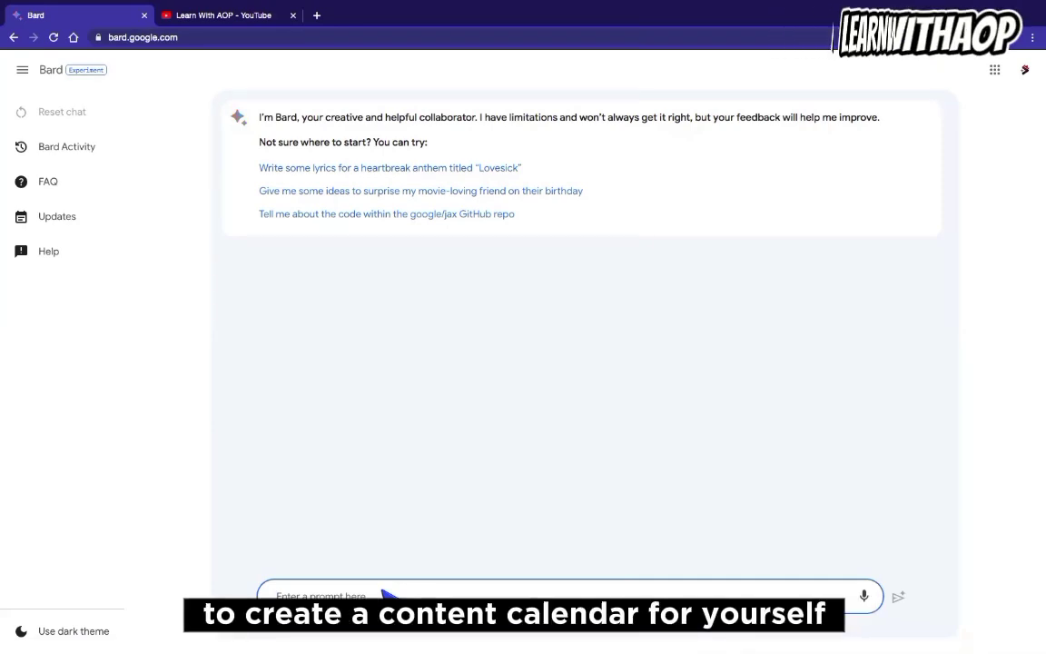
click(387, 593)
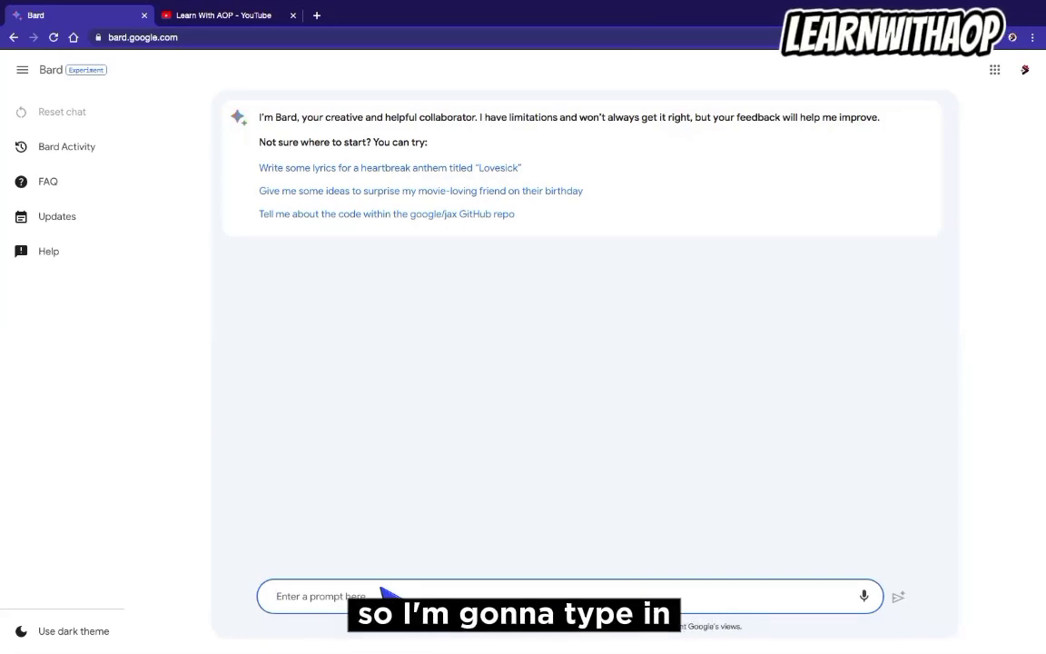
text(Generate)
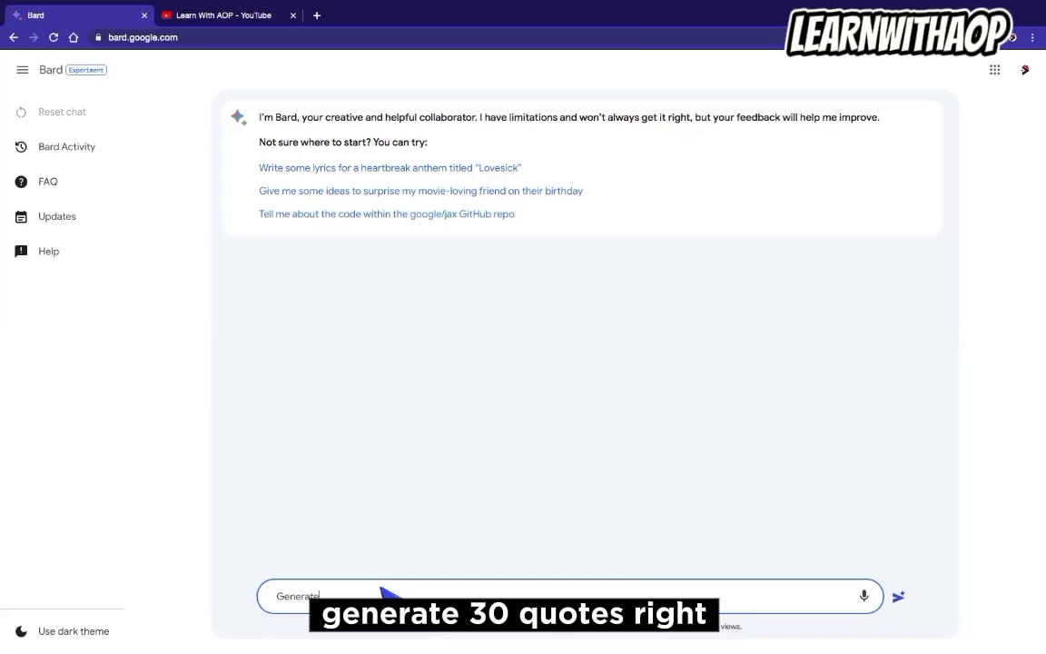
text( 30 Quo)
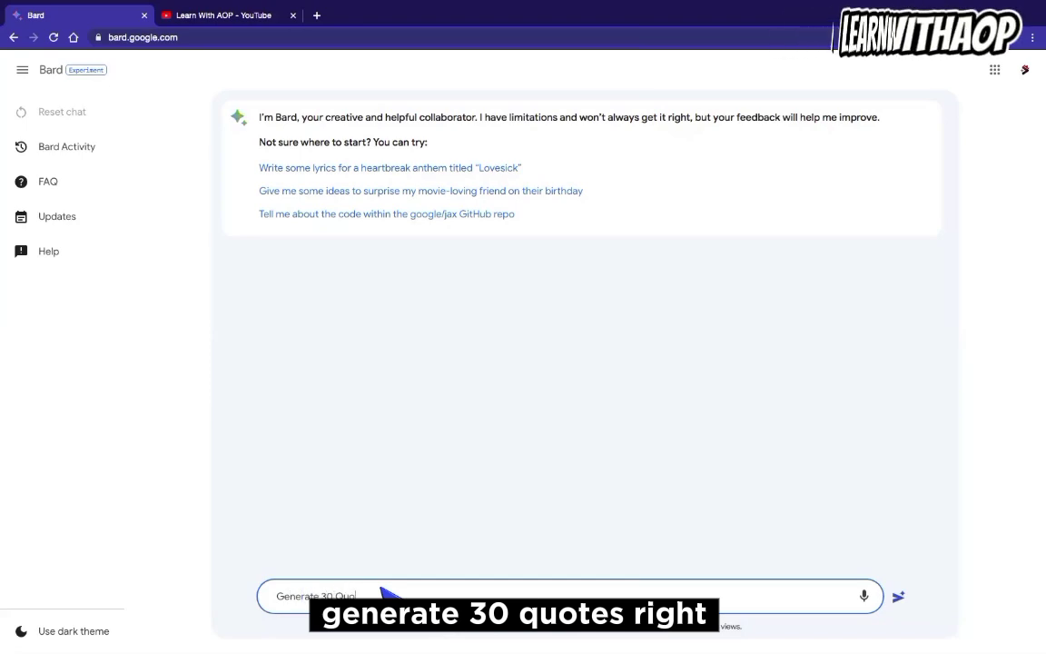
text(tes Related t)
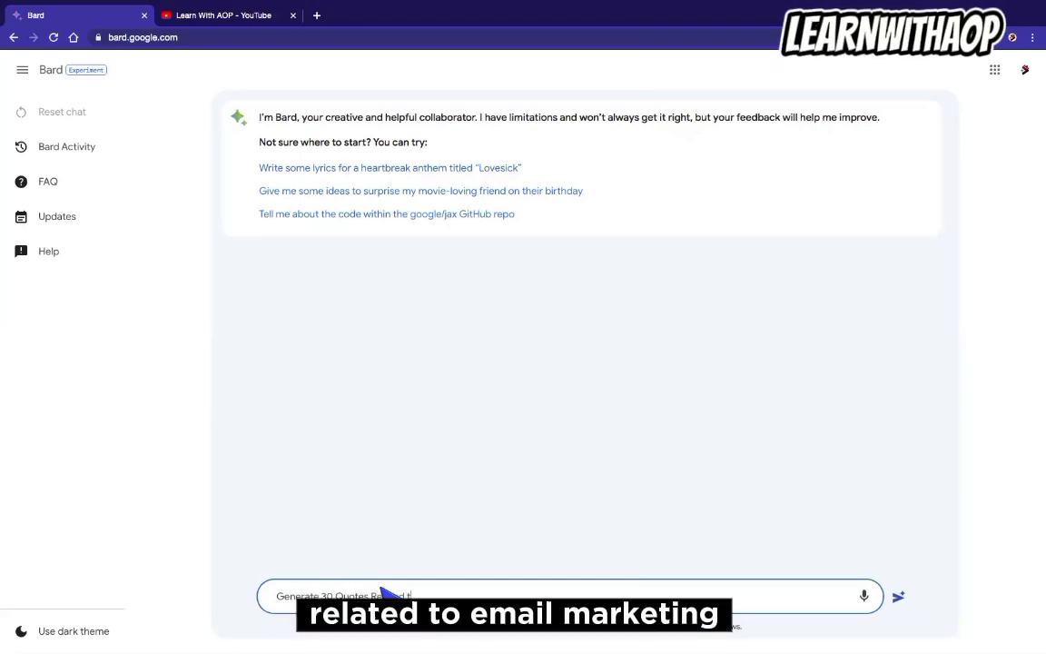
text(o Email marketing in a table)
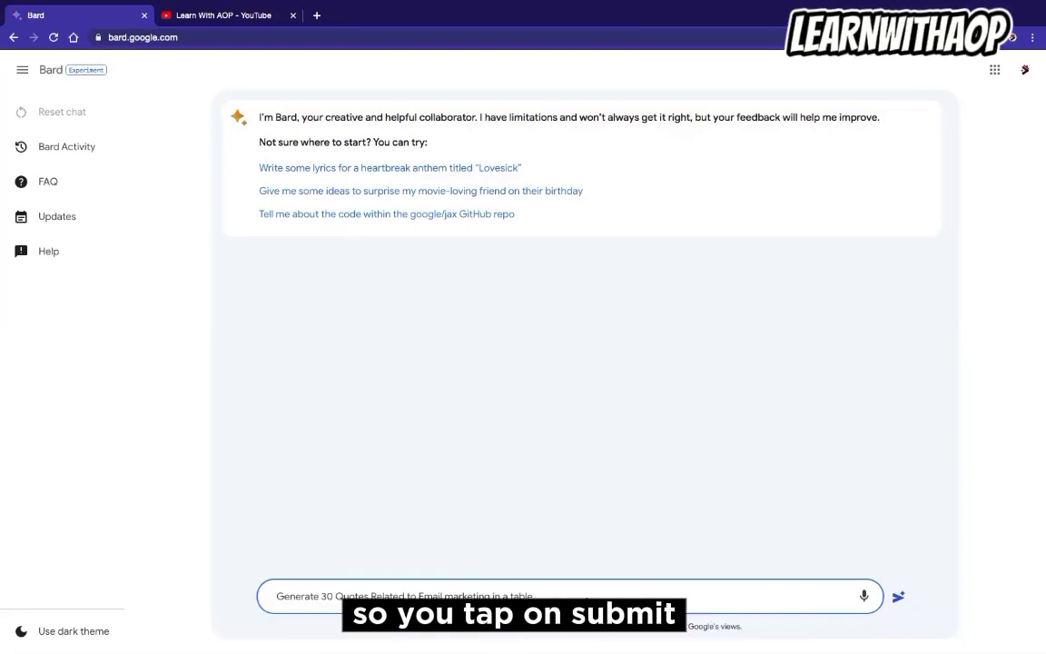
click(899, 597)
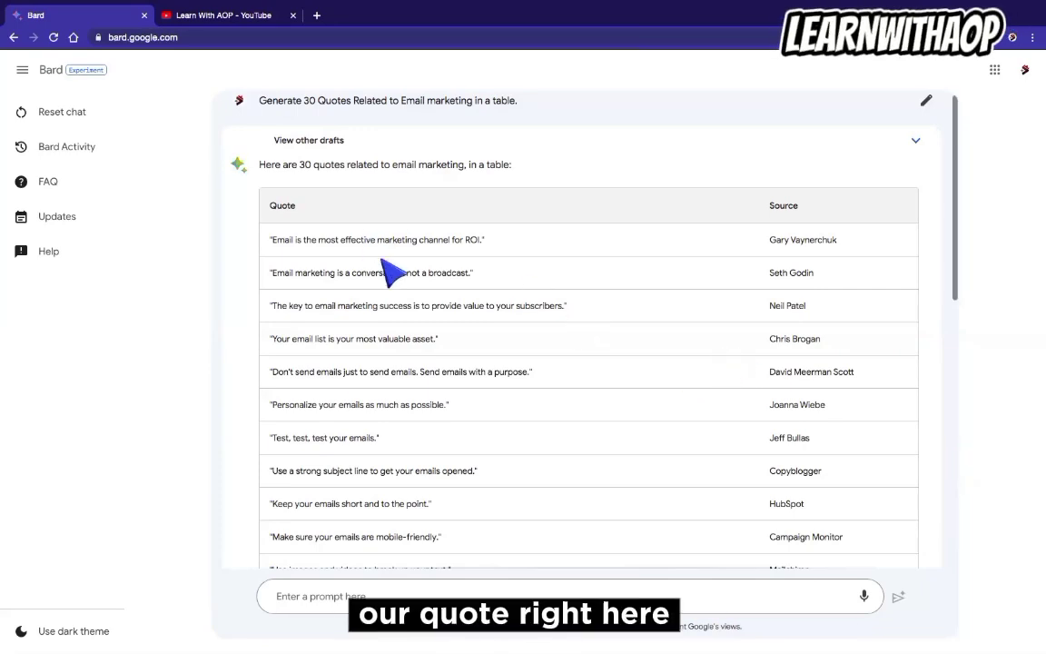
- Copy all quotes and sources from the generated table into a blank Google Sheets spreadsheet starting at A1, and widen column A
scroll(409, 355, down, 8)
scroll(443, 259, up, 5)
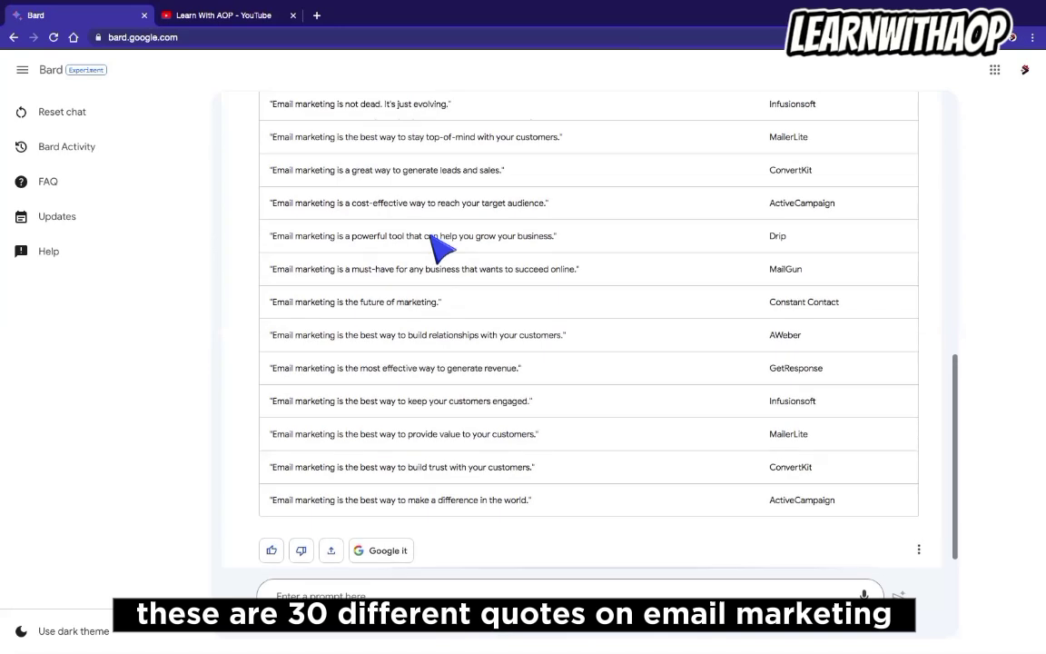
scroll(449, 266, down, 4)
scroll(451, 265, down, 2)
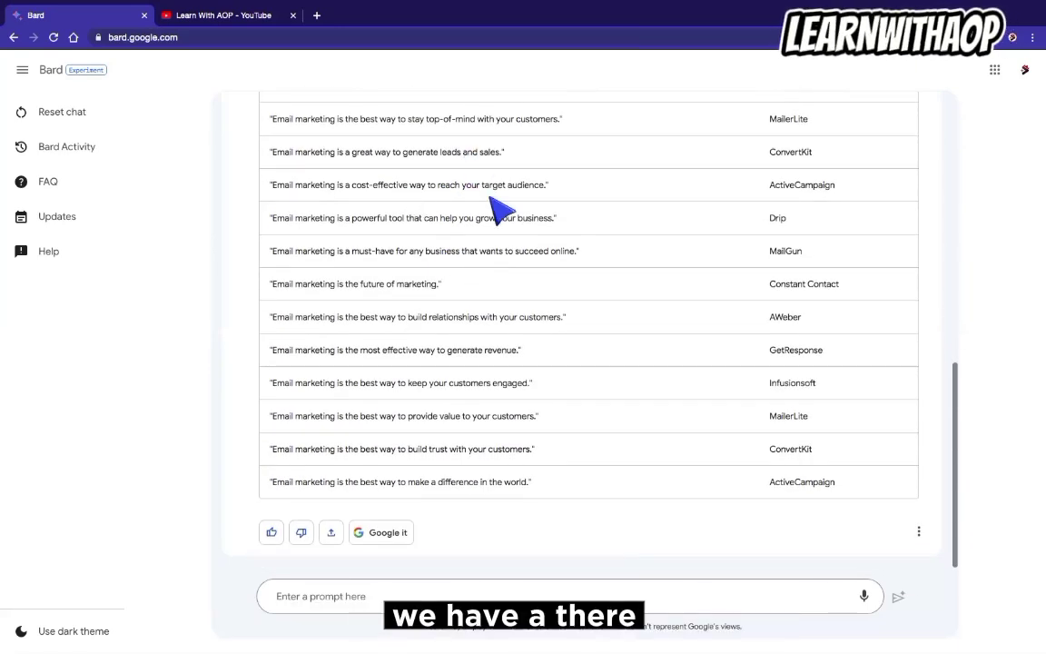
scroll(491, 205, up, 10)
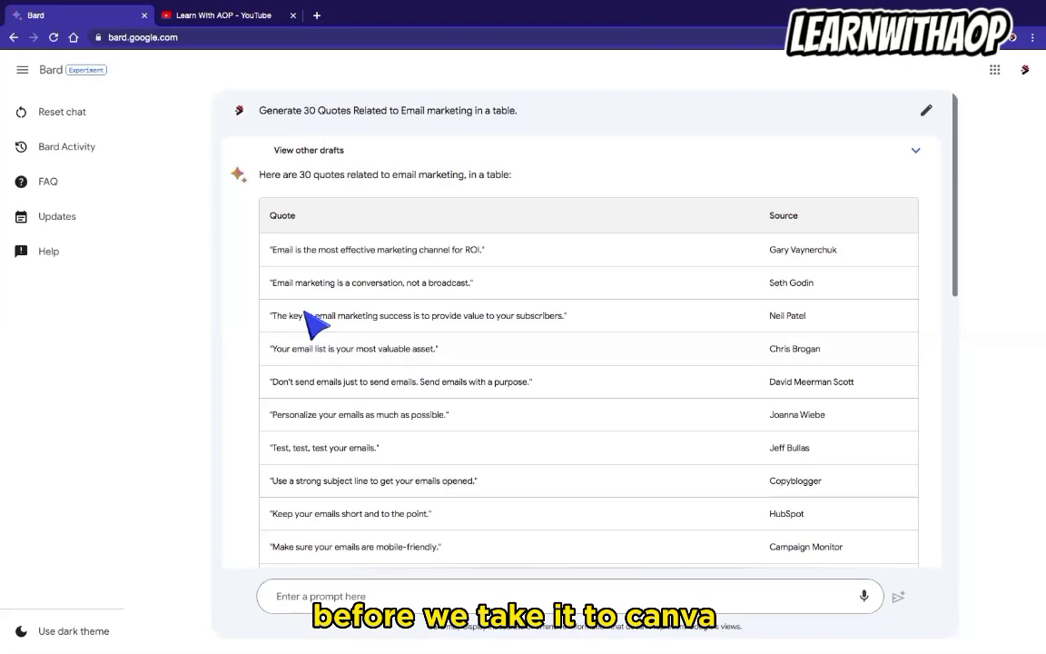
drag(271, 249, 837, 486)
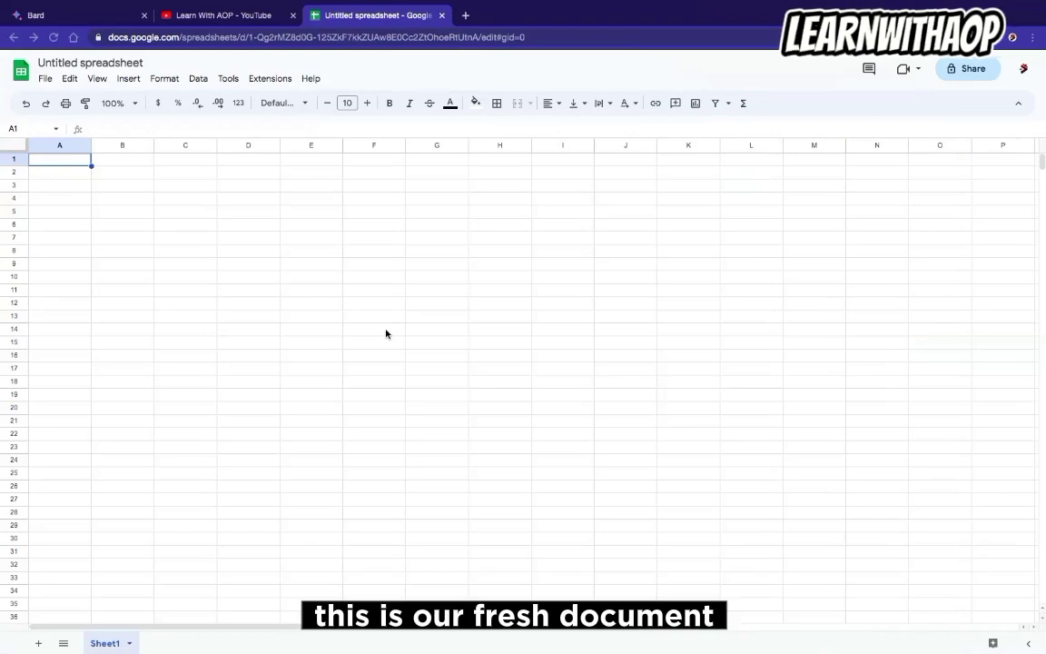
click(58, 20)
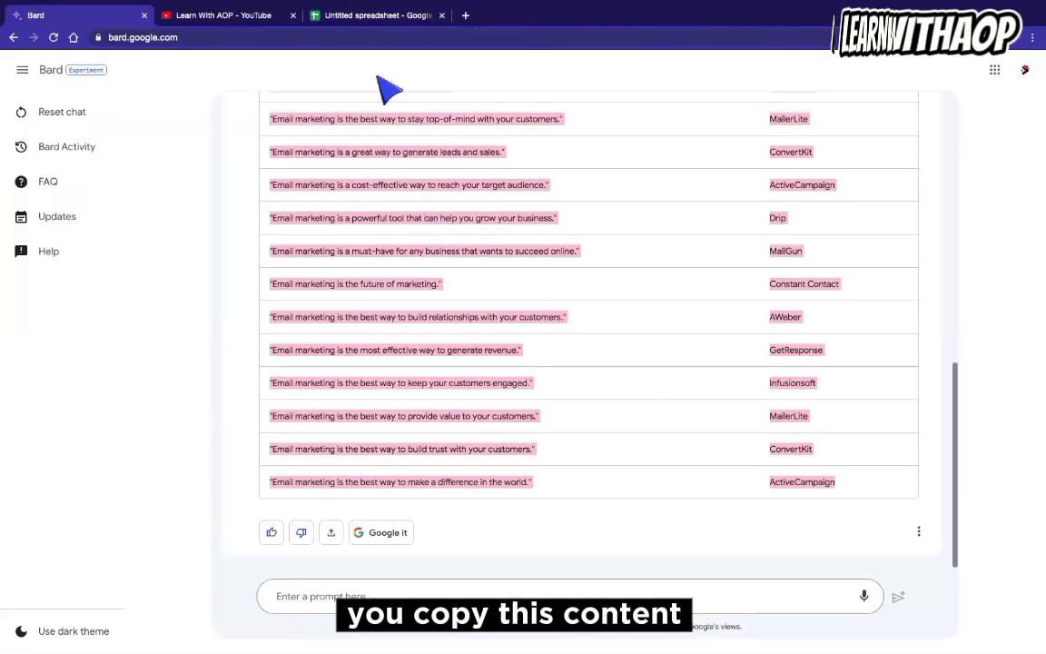
click(357, 15)
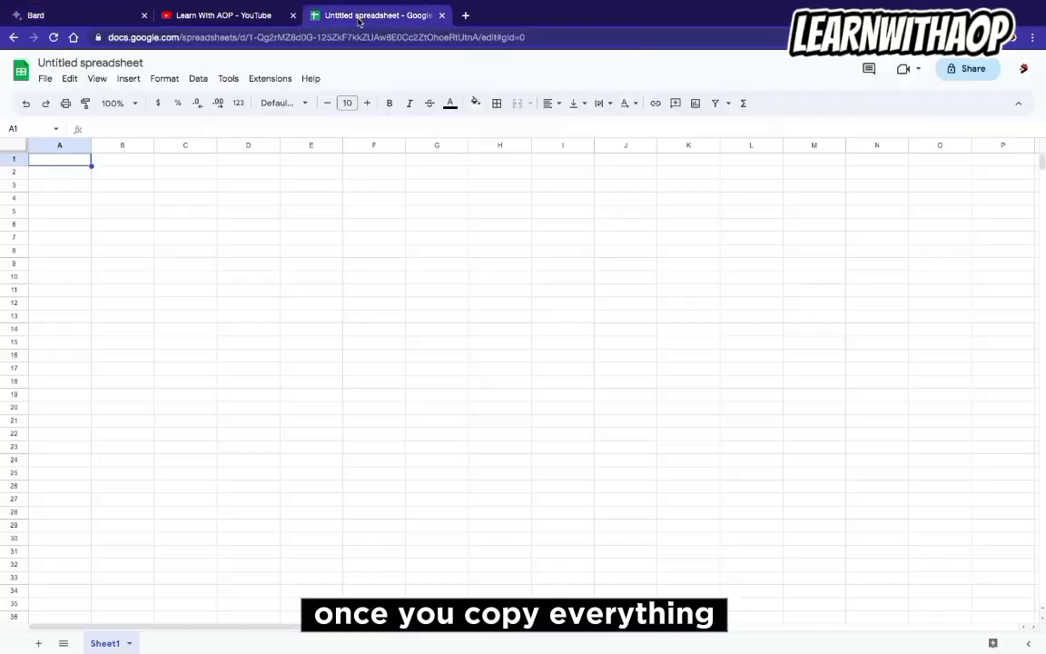
click(78, 163)
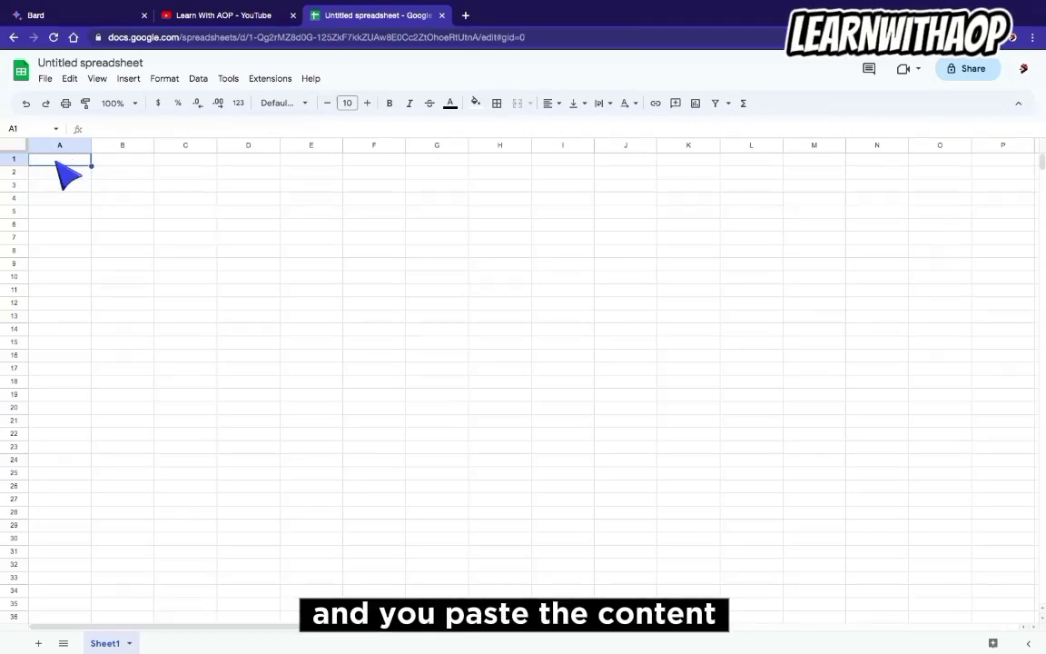
key(ctrl+v)
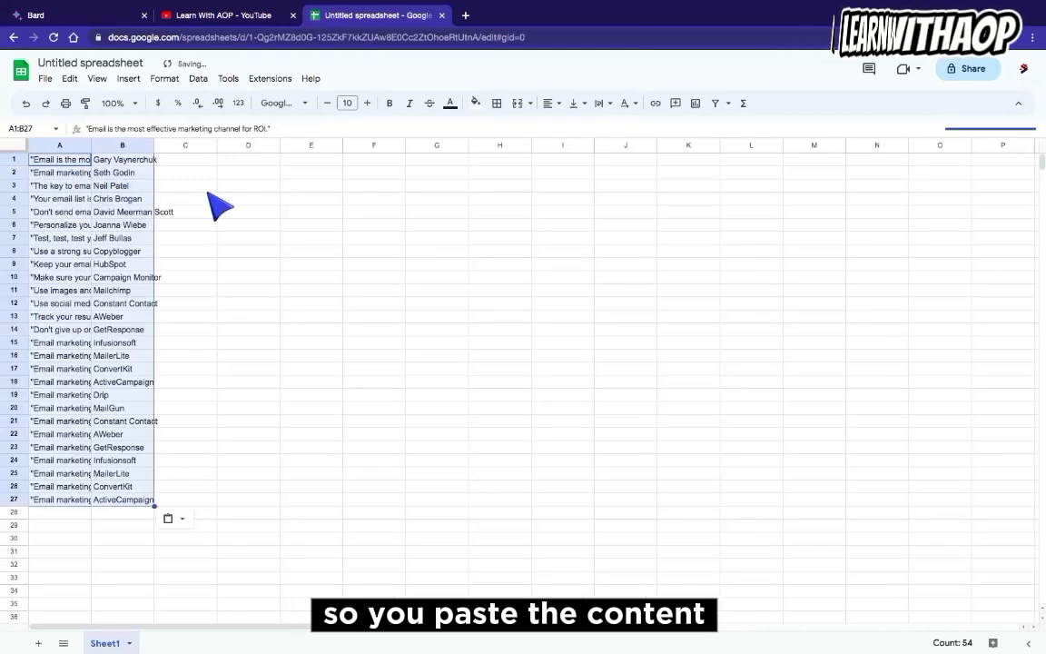
click(210, 199)
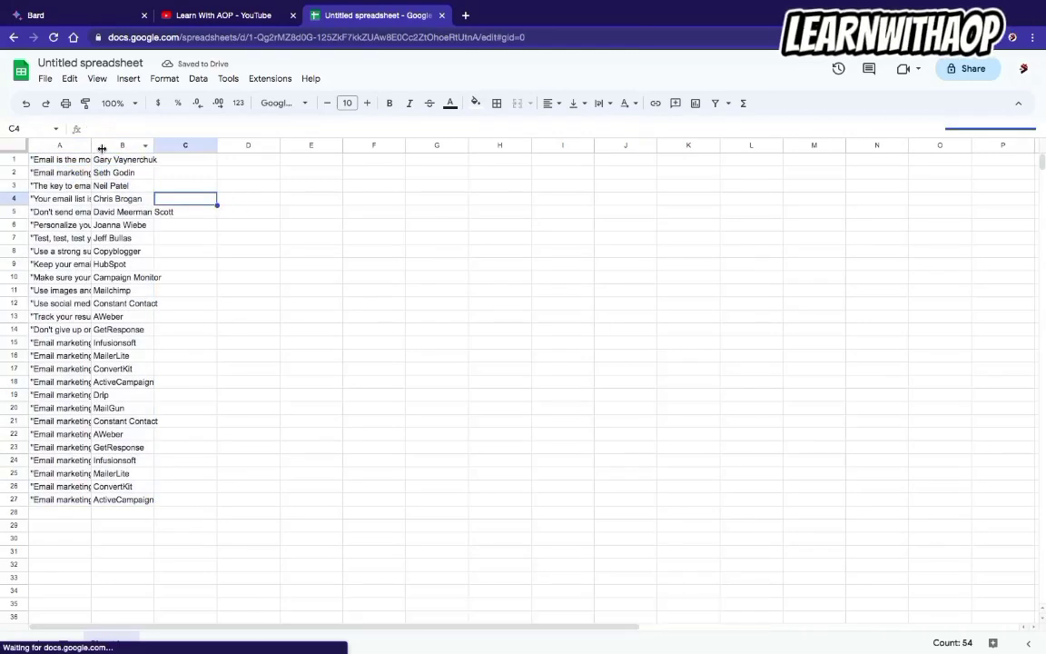
drag(154, 145, 181, 166)
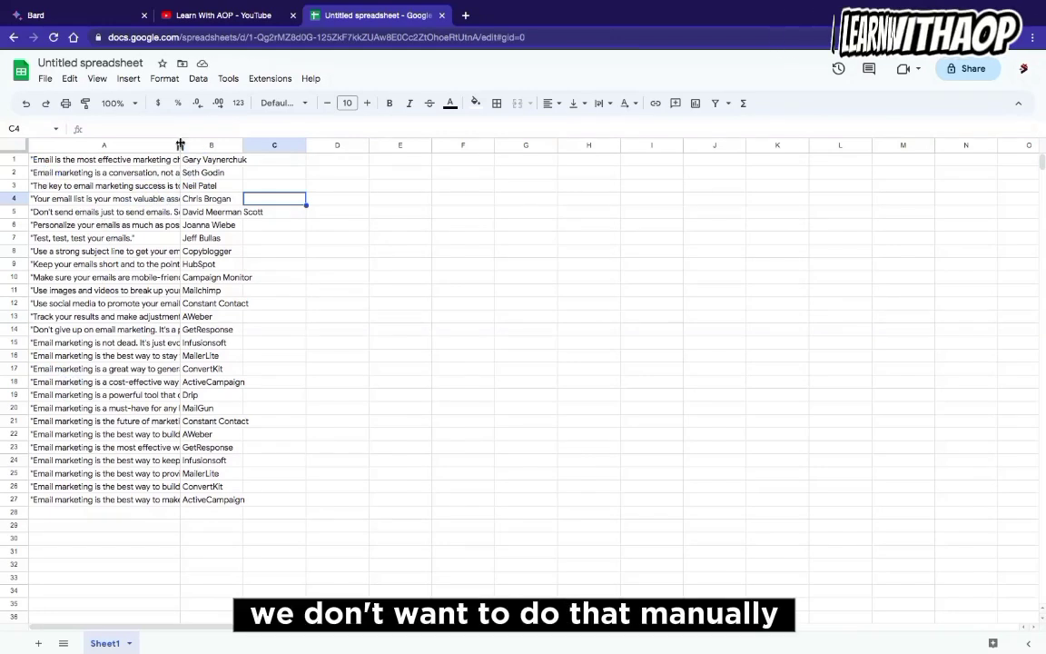
drag(179, 146, 209, 146)
- Switch back to Bard and submit the follow-up prompt "Remove the quotation mark from the quotes above"
click(72, 15)
click(417, 620)
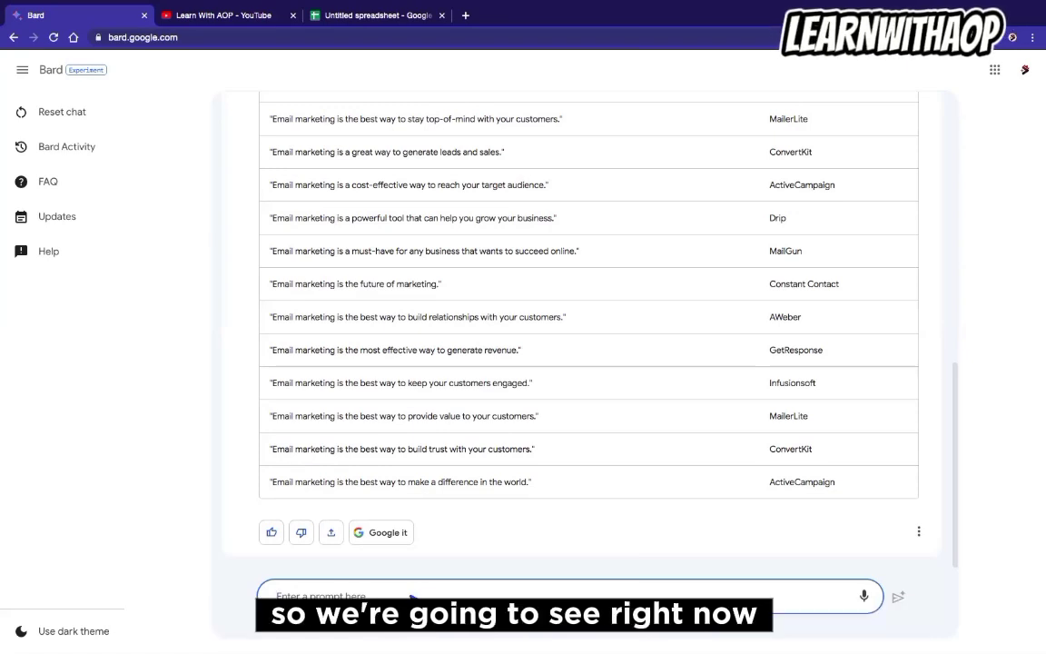
text(Remove)
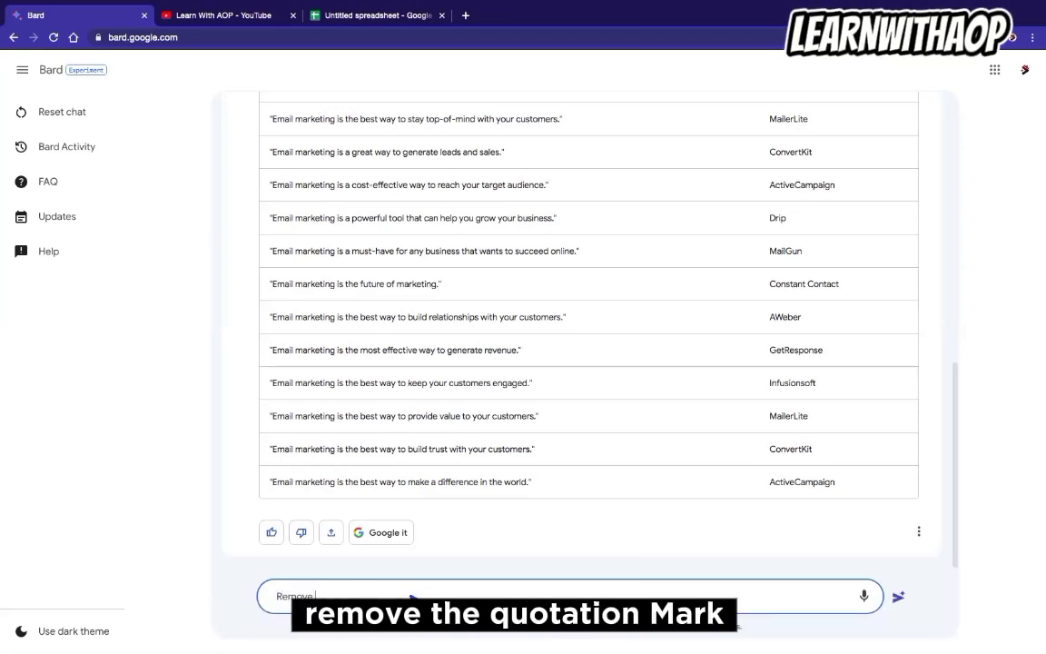
text( the quot)
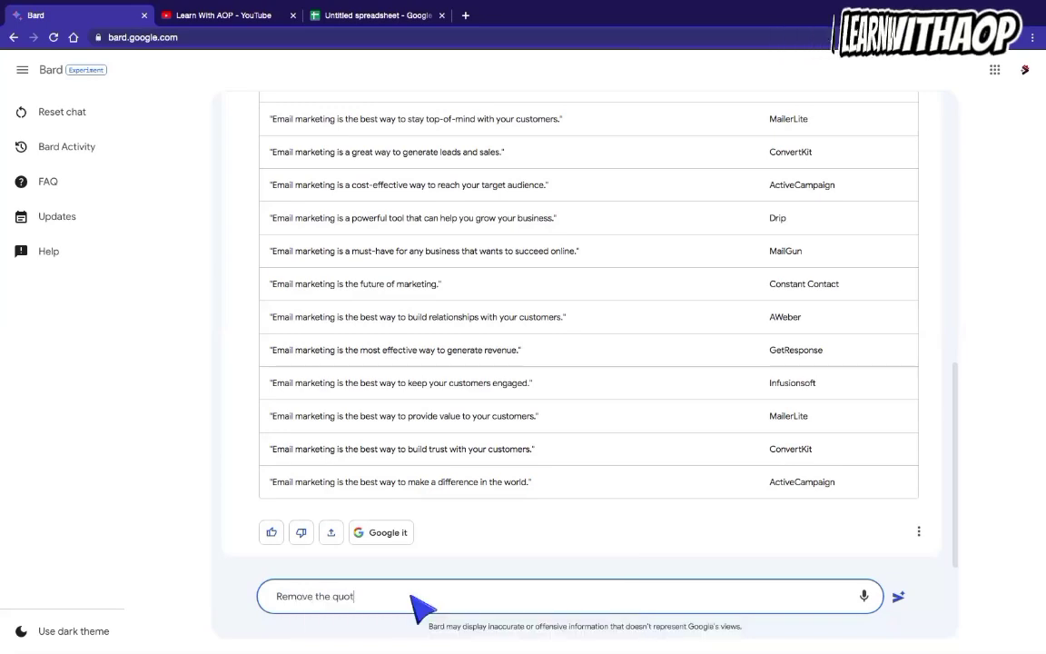
text(ation mark from the quotes above)
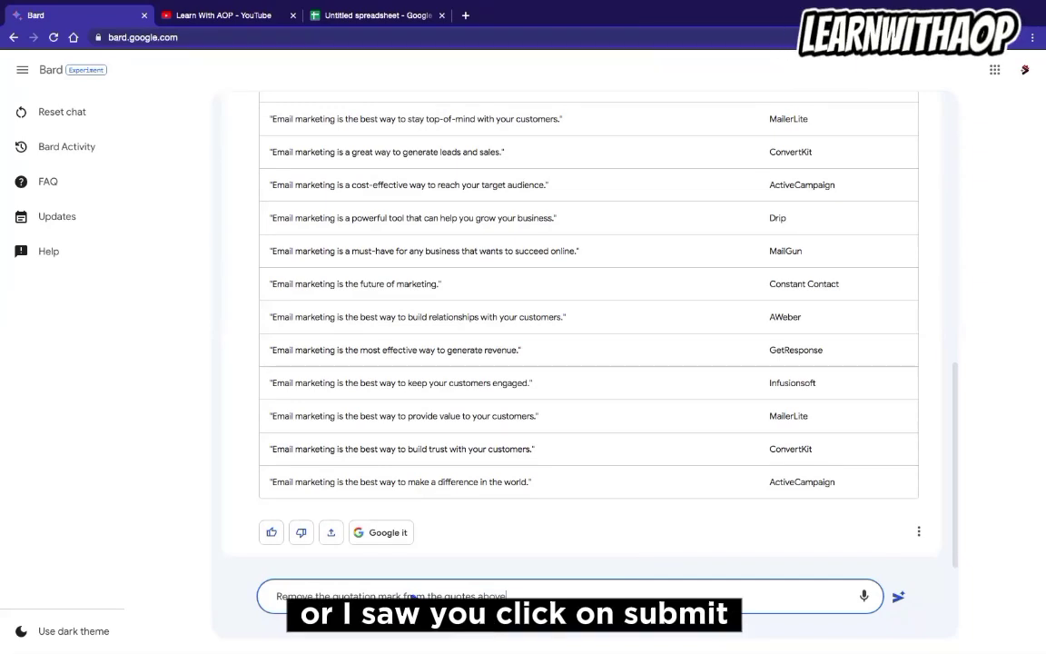
key(Return)
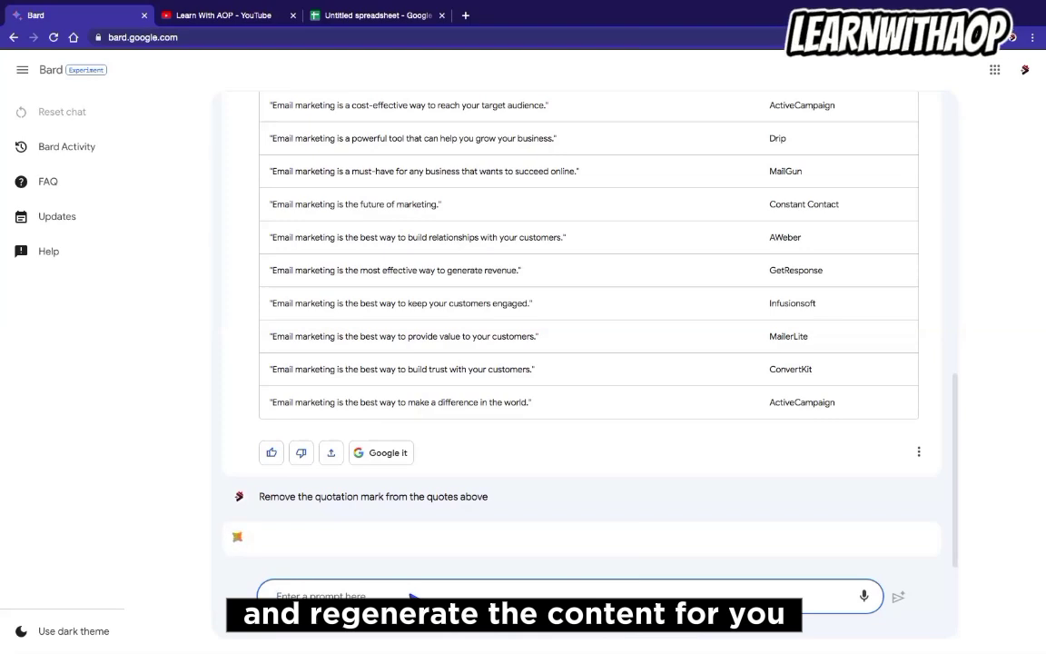
- Copy the regenerated quotes and sources from Bard and paste them over the existing spreadsheet data starting at A1
scroll(505, 367, down, 10)
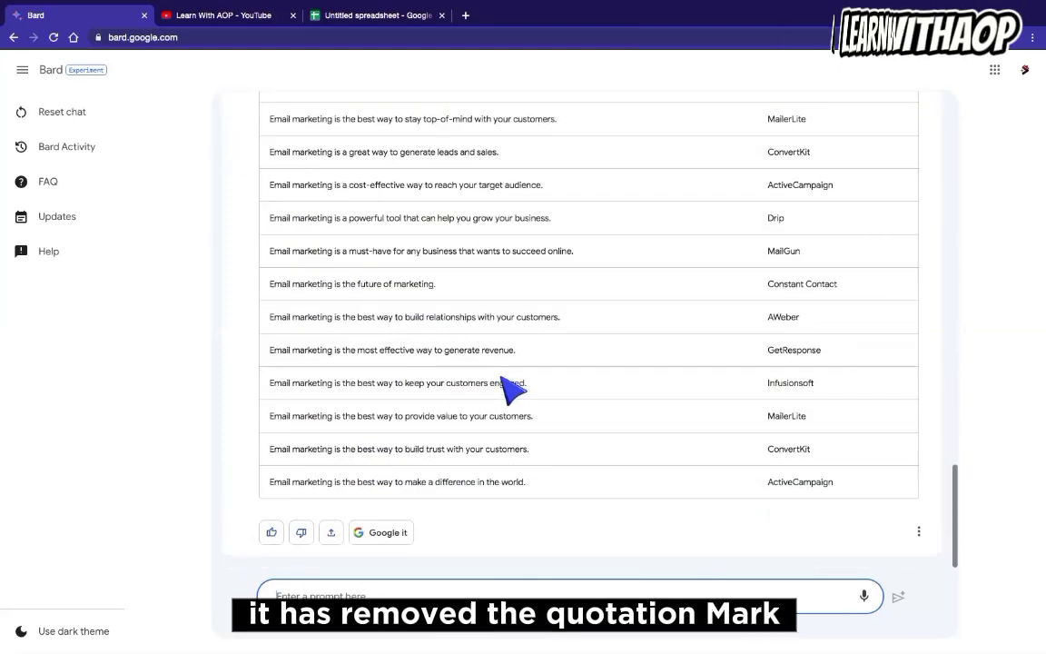
scroll(508, 391, up, 5)
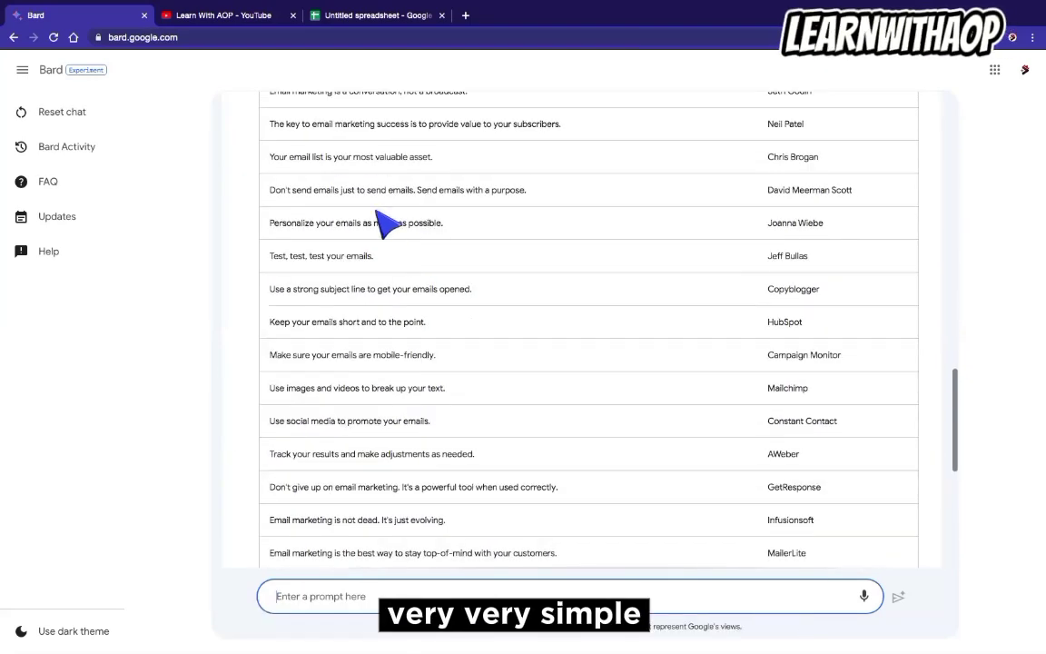
scroll(386, 222, up, 3)
drag(271, 193, 845, 491)
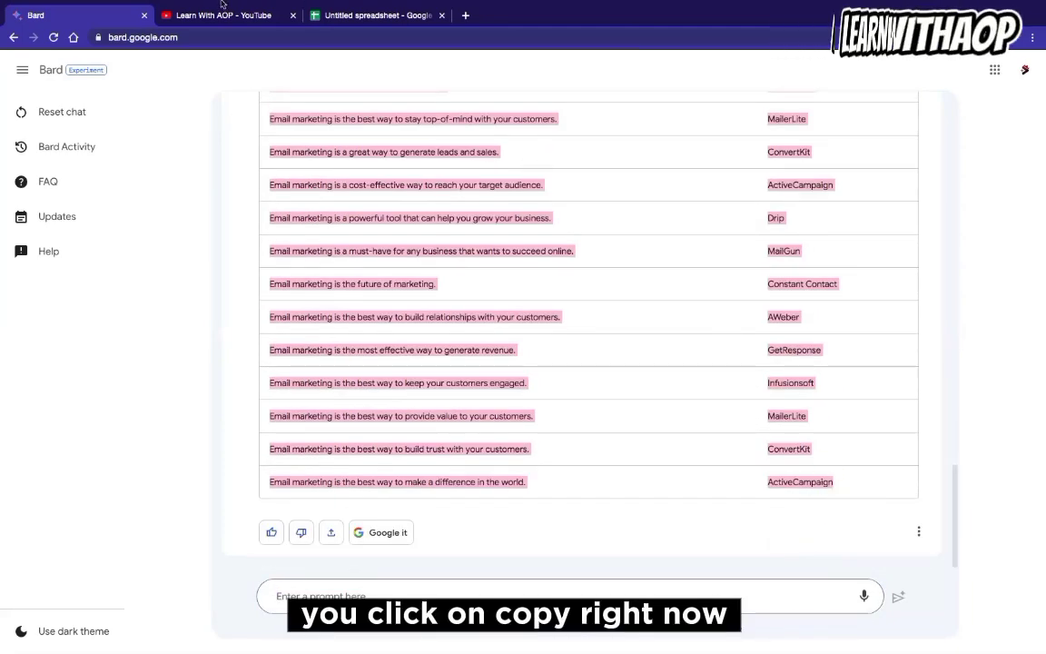
click(337, 19)
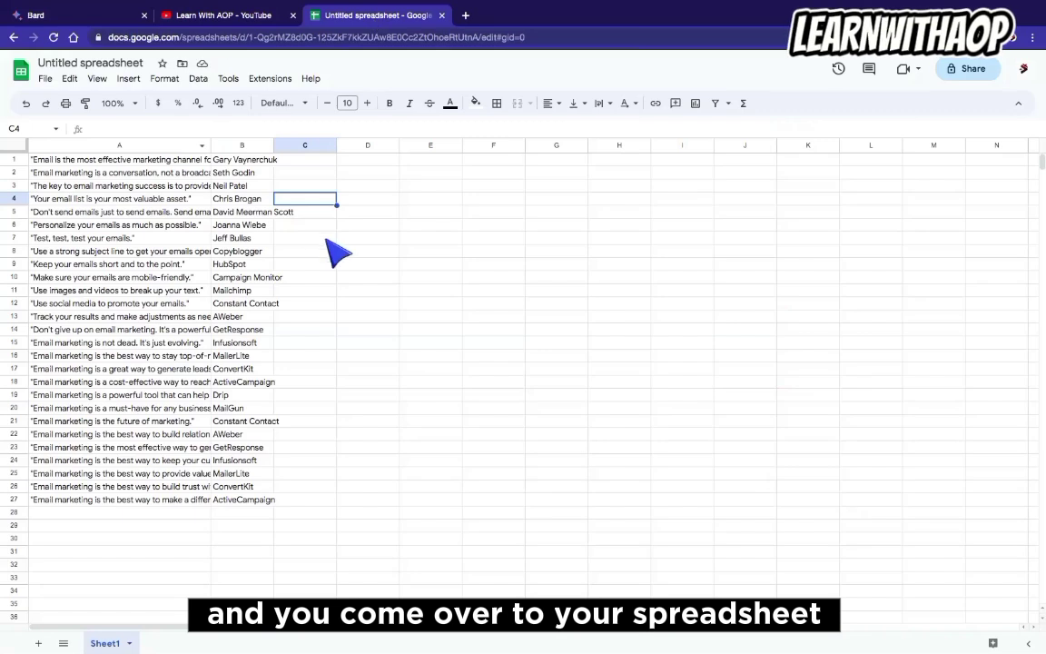
click(59, 159)
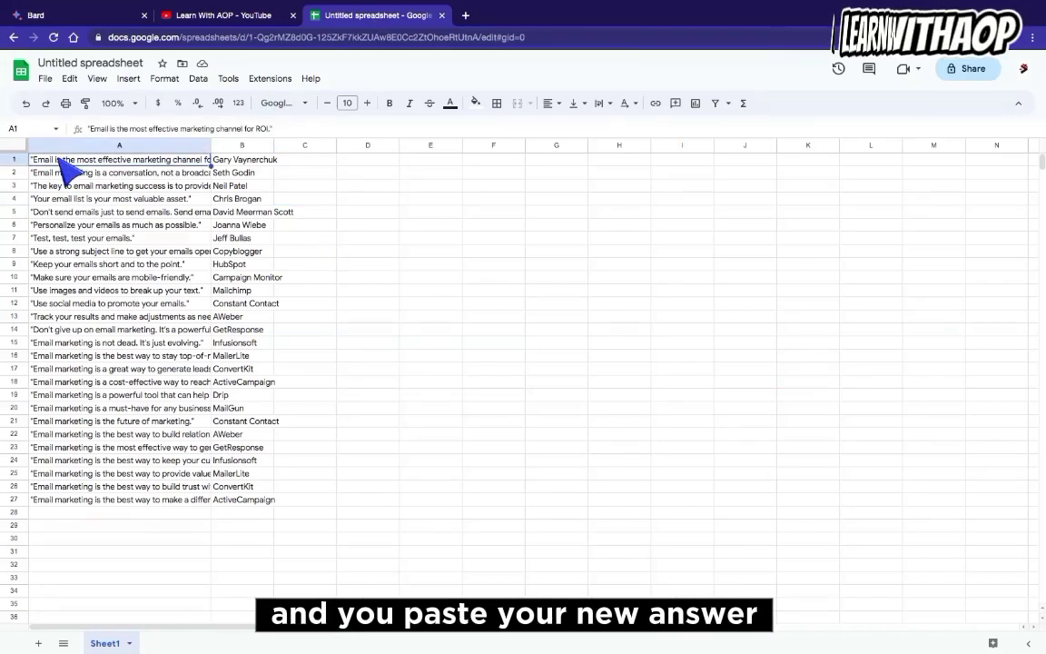
key(ctrl+v)
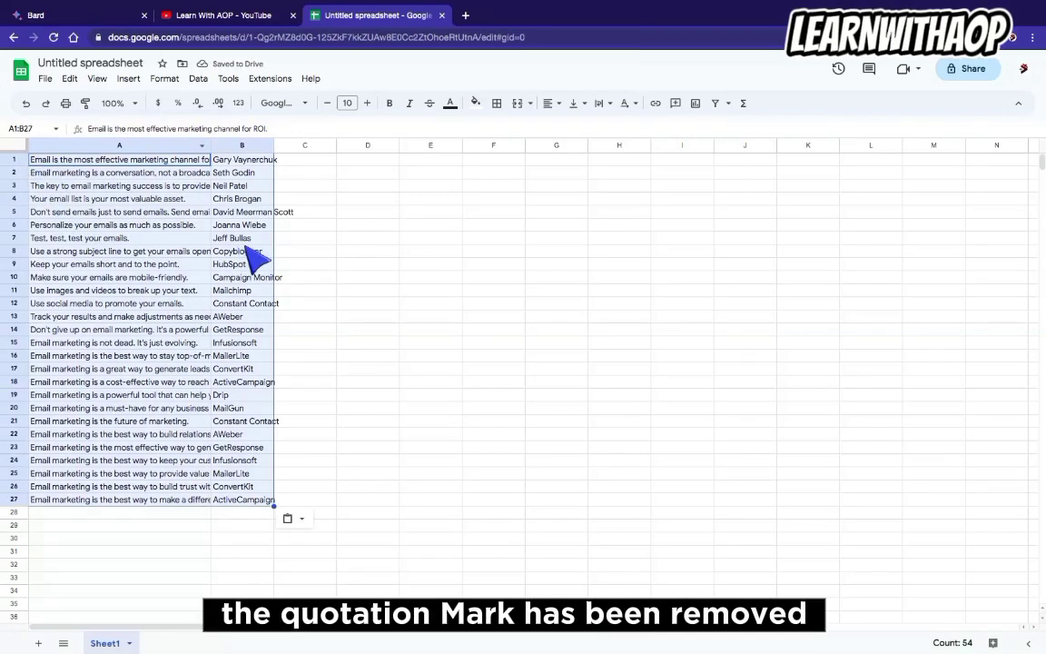
click(342, 273)
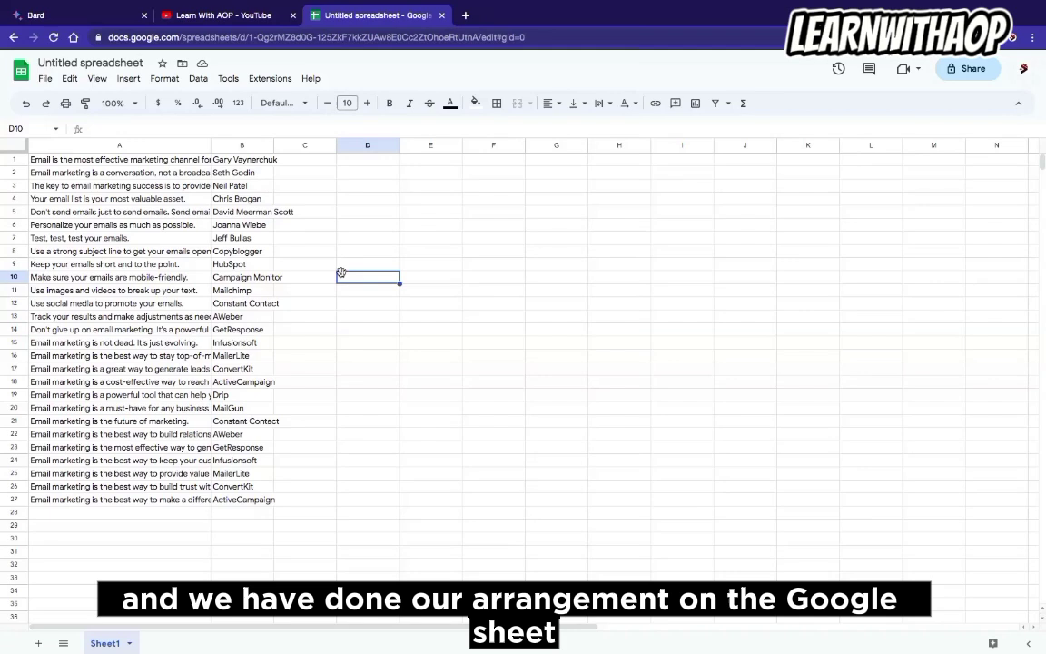
- Rename the spreadsheet as "Email Marketing Quotes"
click(134, 69)
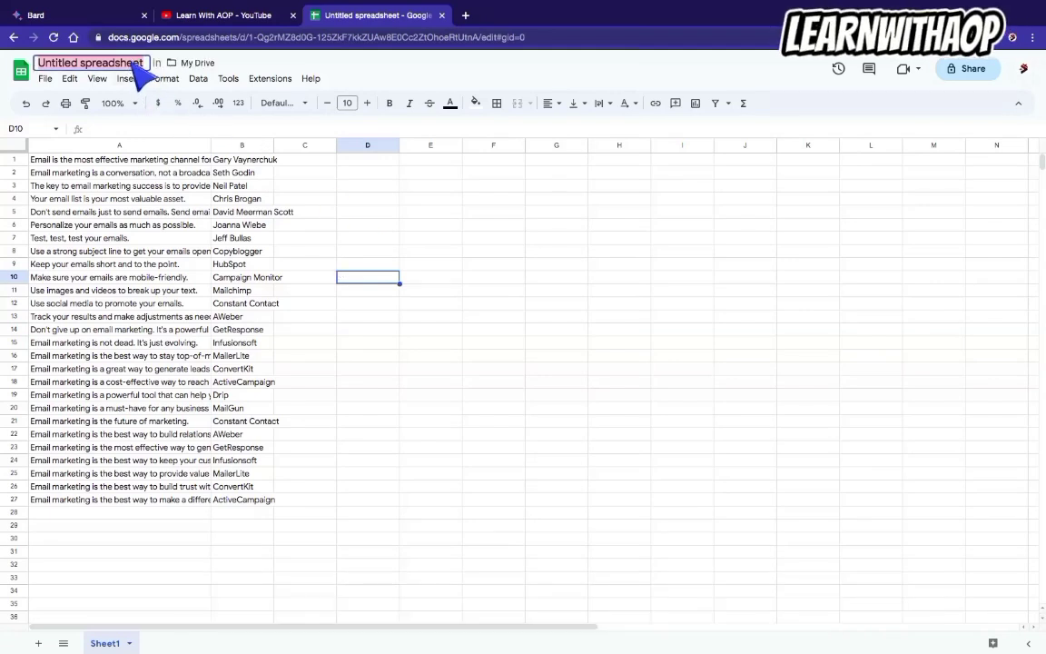
text(Ema)
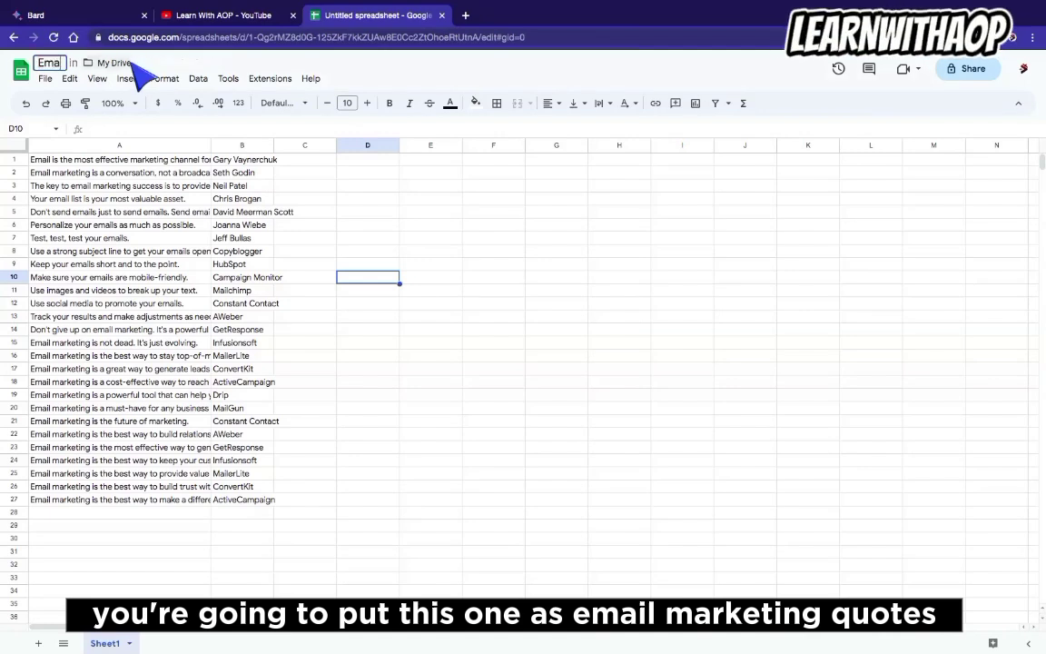
text(il Marketing Quotes)
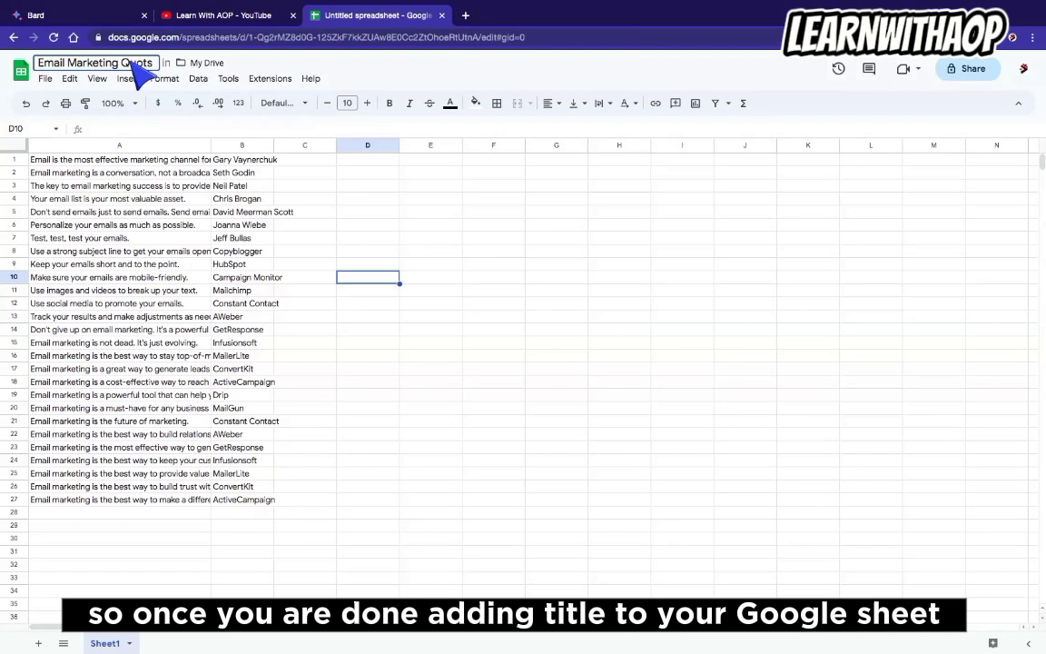
key(Return)
click(324, 248)
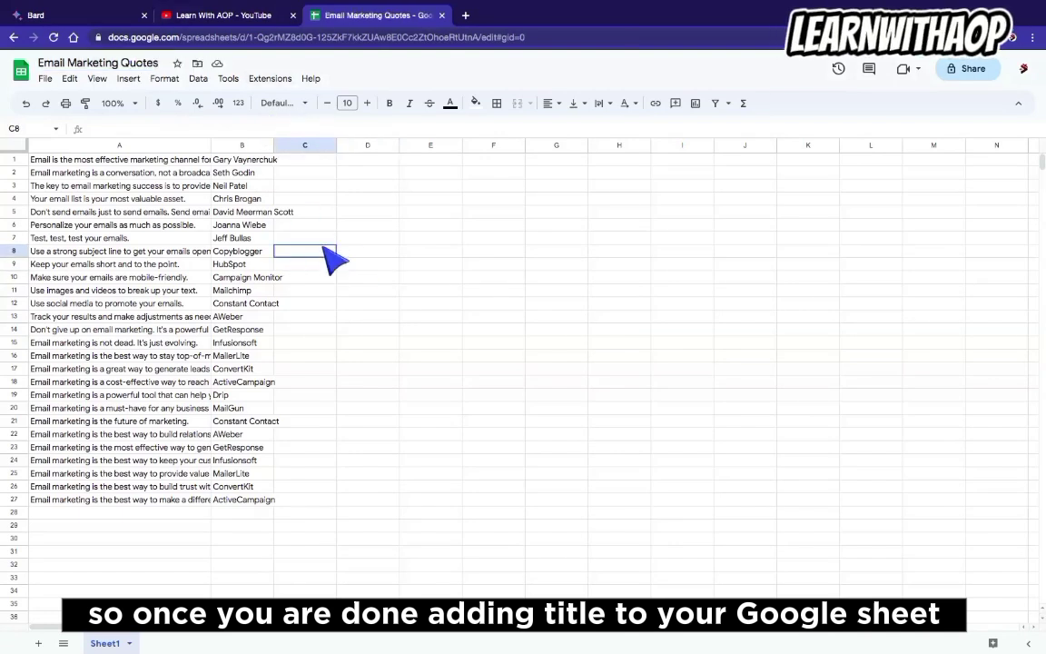
- Download the Email Marketing Quotes spreadsheet as a Comma Separated Values (.csv) file
click(47, 80)
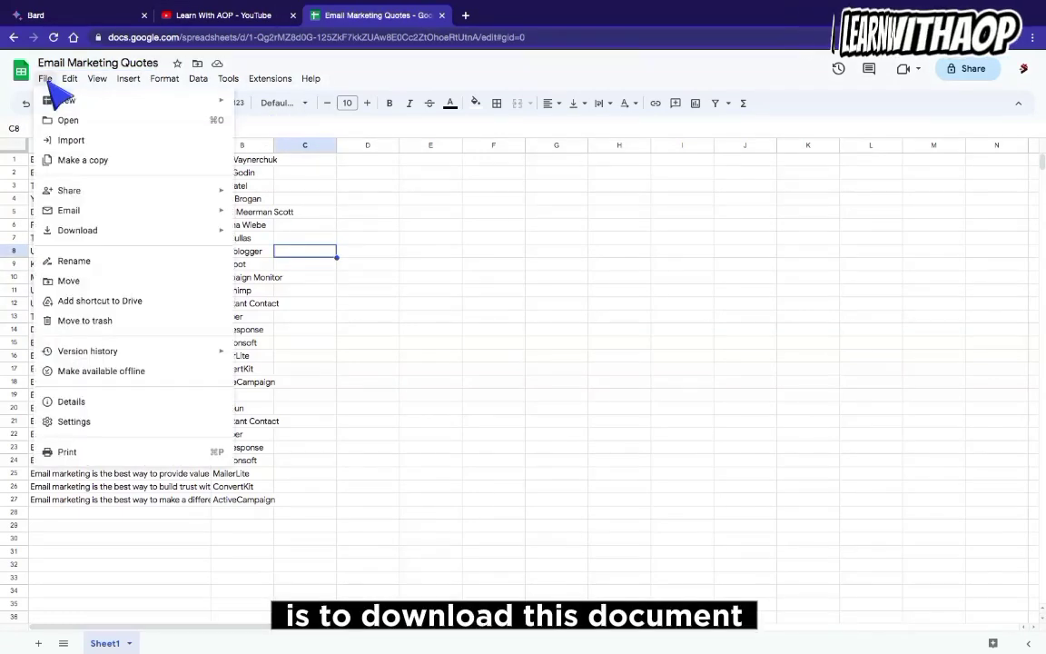
mouse_move(122, 230)
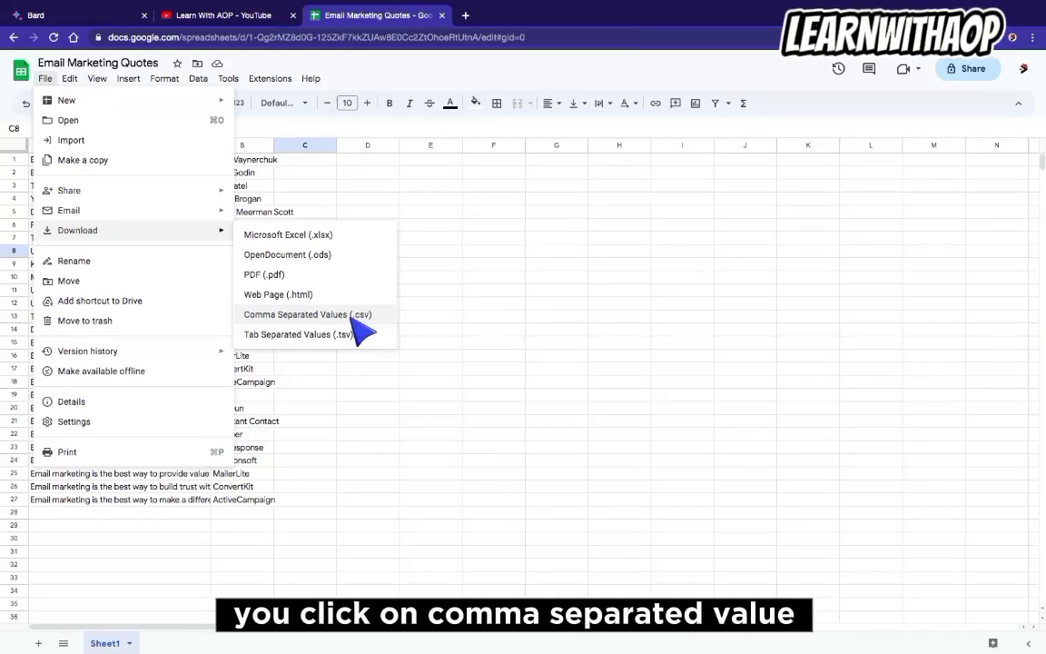
click(356, 317)
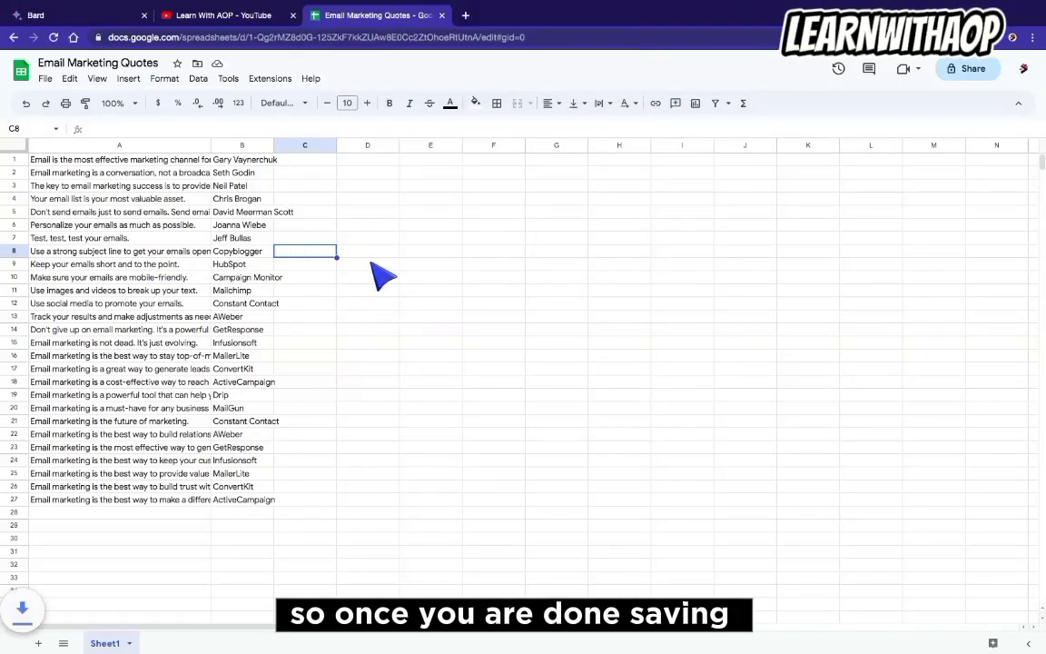
- Open Canva in a new browser tab, search for "Quotes" and show all matching templates
click(464, 15)
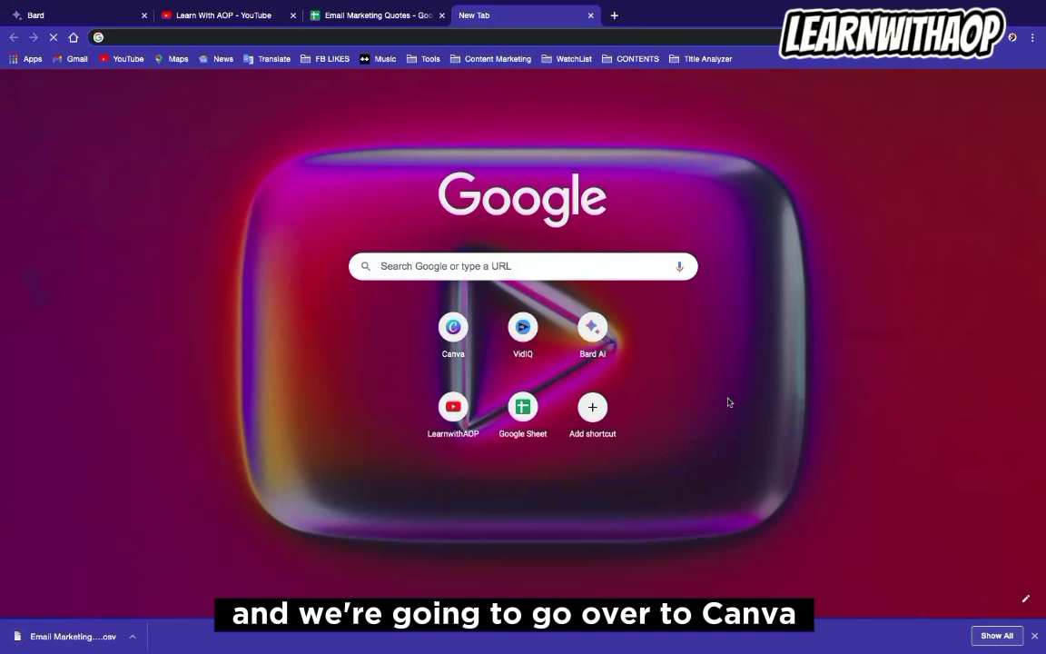
click(444, 334)
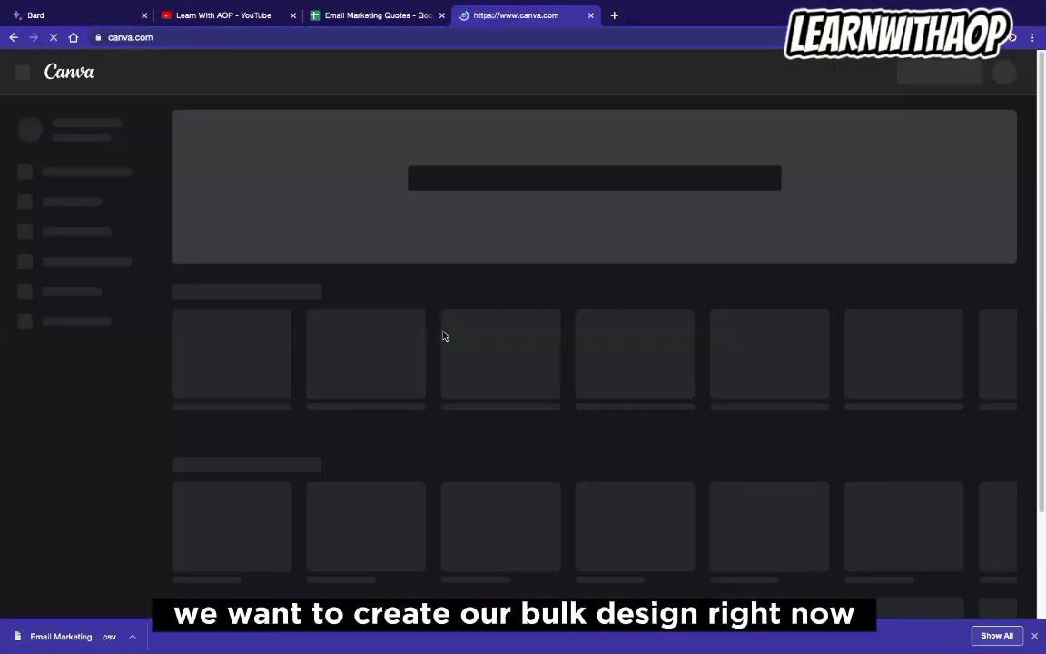
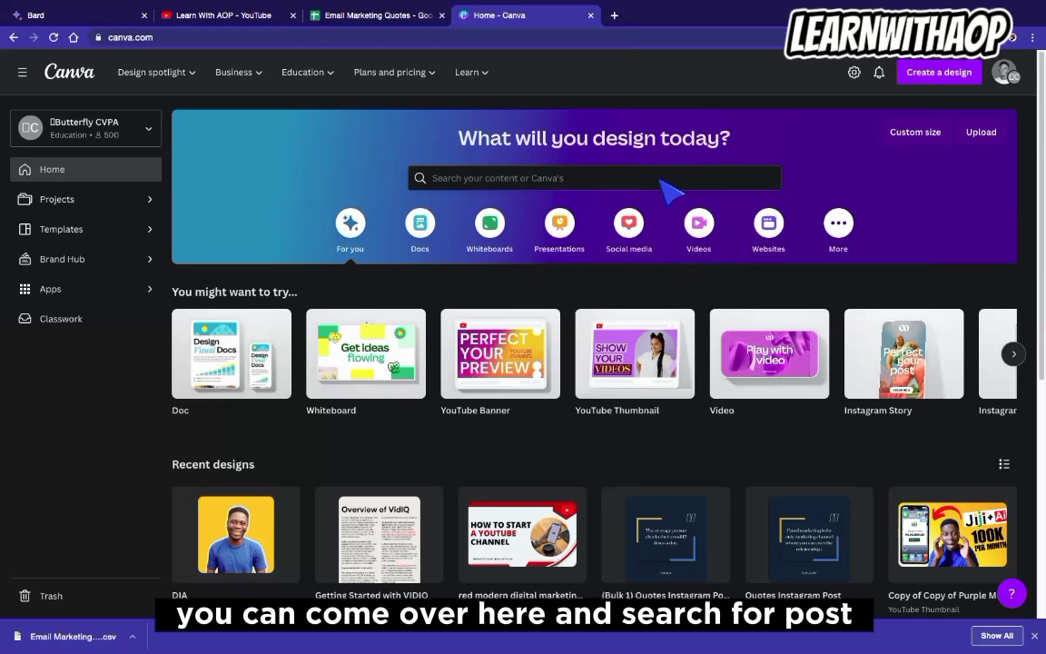
click(662, 179)
text(Quotes)
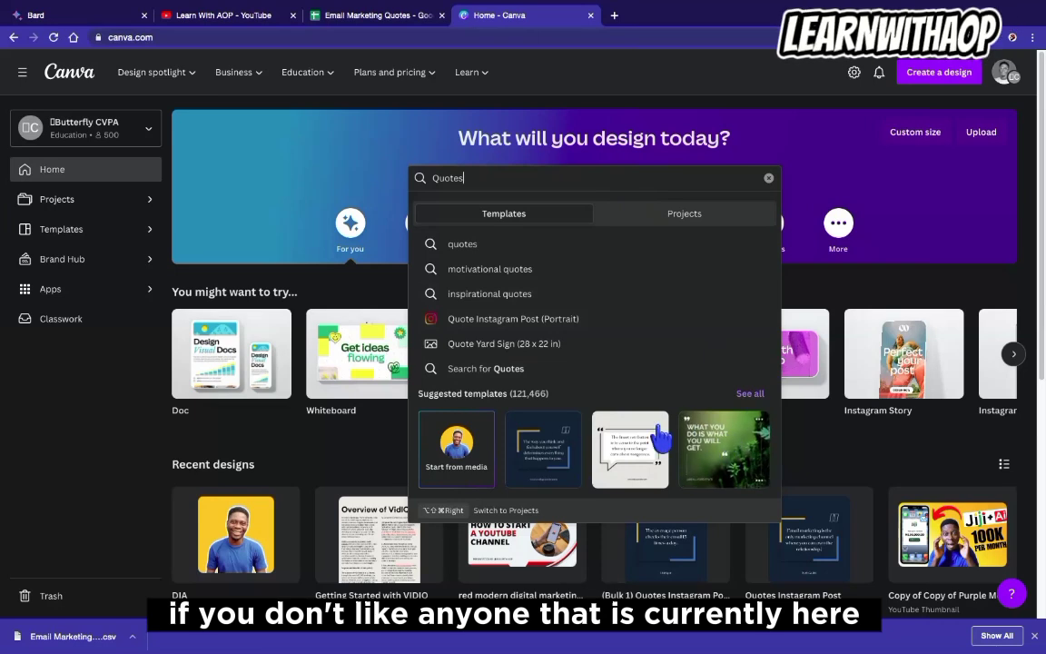
click(754, 399)
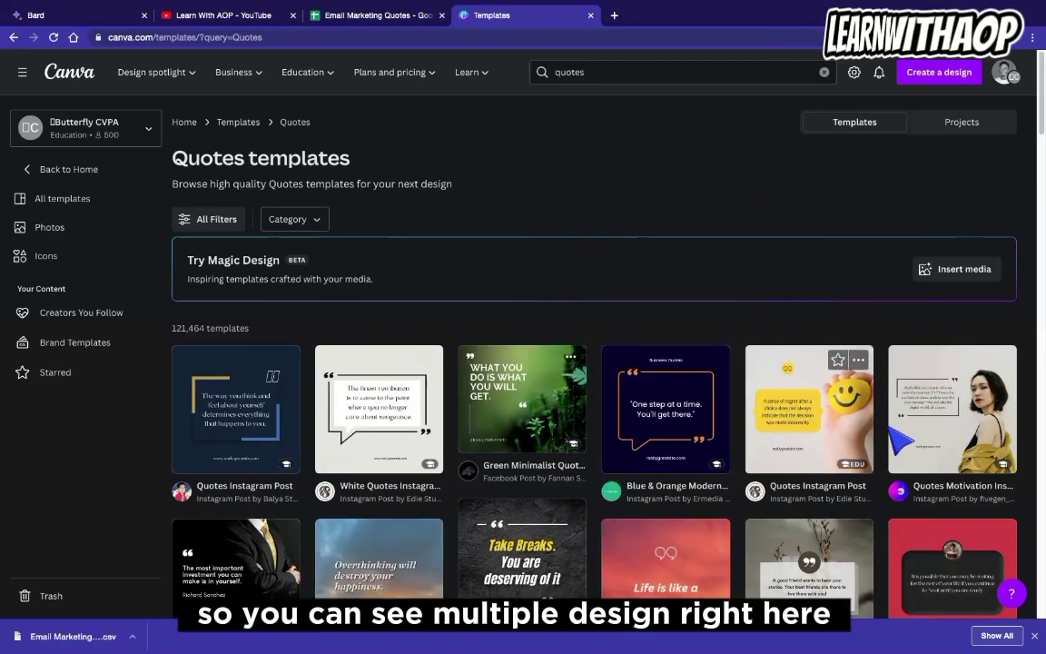
- Choose the dark blue Quotes Instagram Post template by Balya Studio and open it for customizing
click(1035, 639)
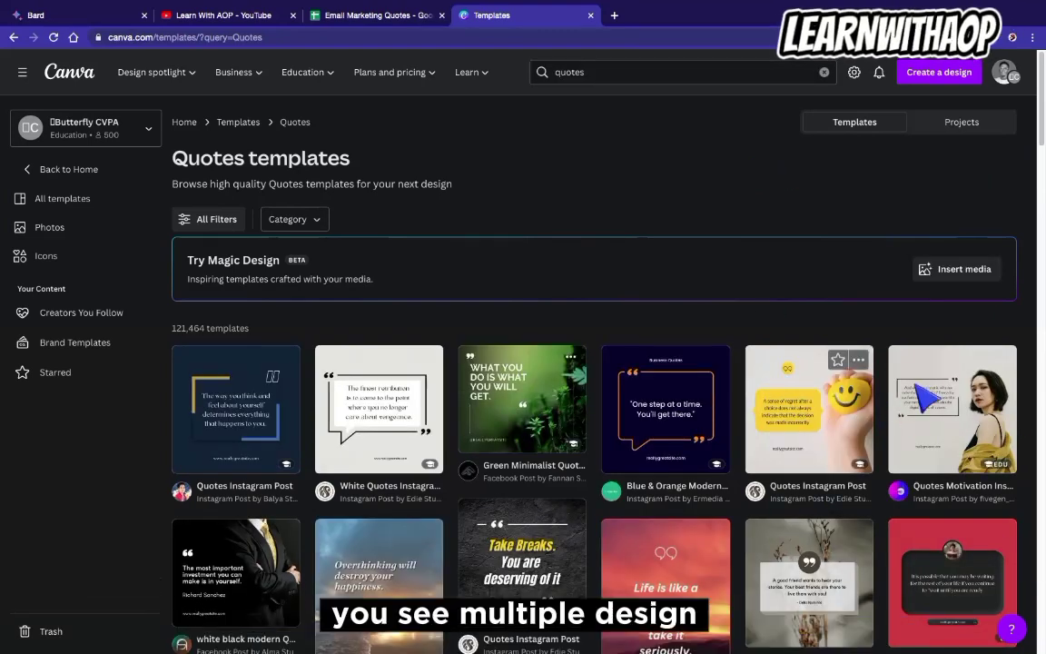
scroll(549, 516, down, 2)
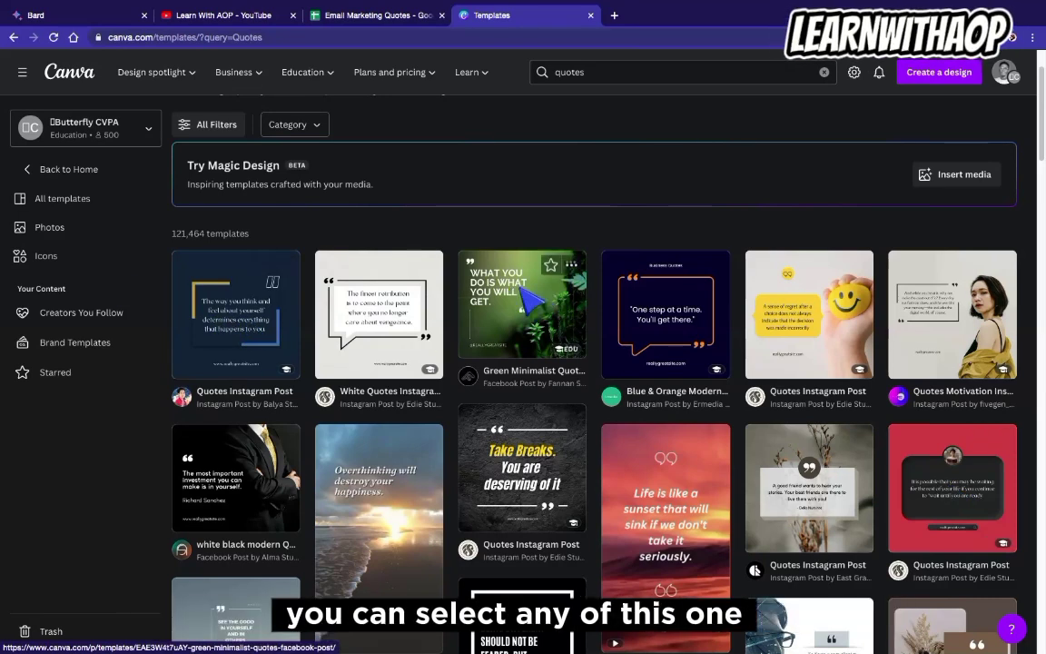
click(259, 329)
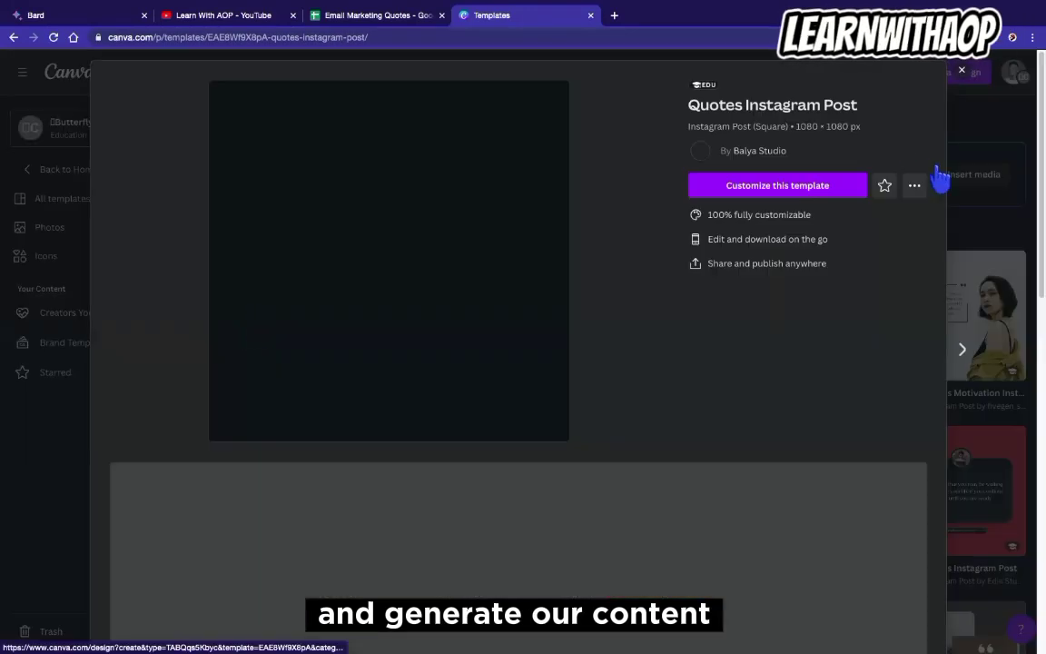
click(829, 186)
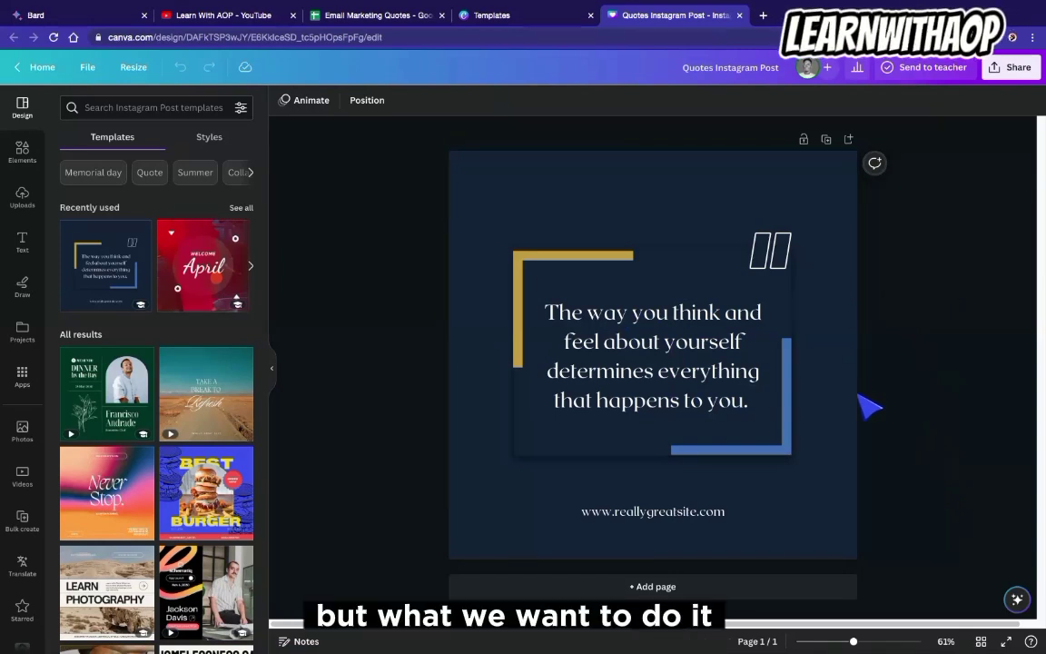
click(57, 15)
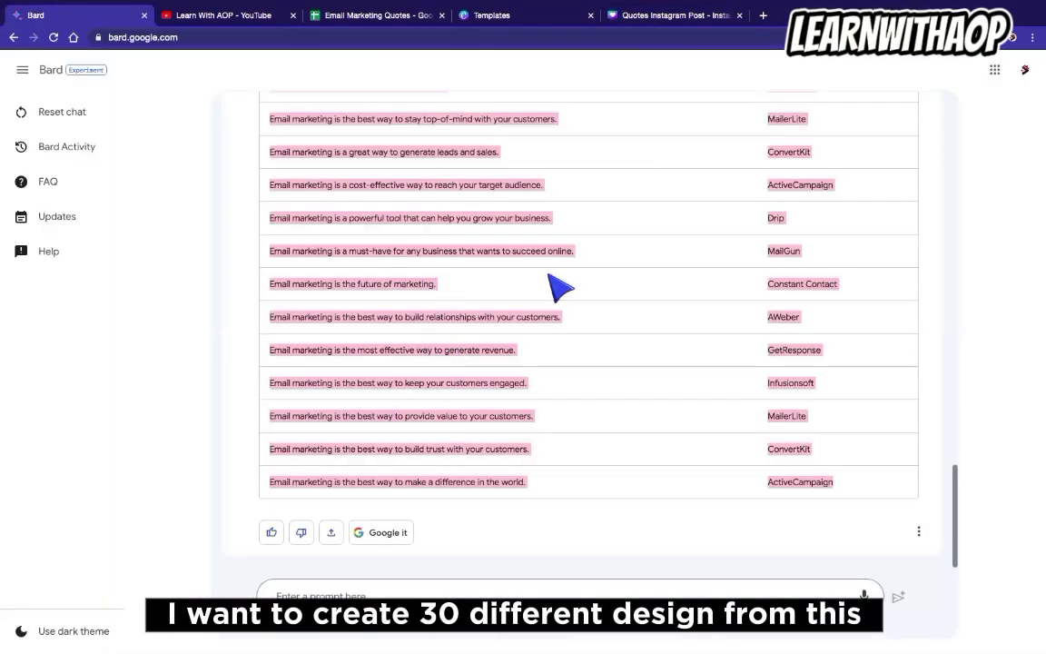
click(638, 17)
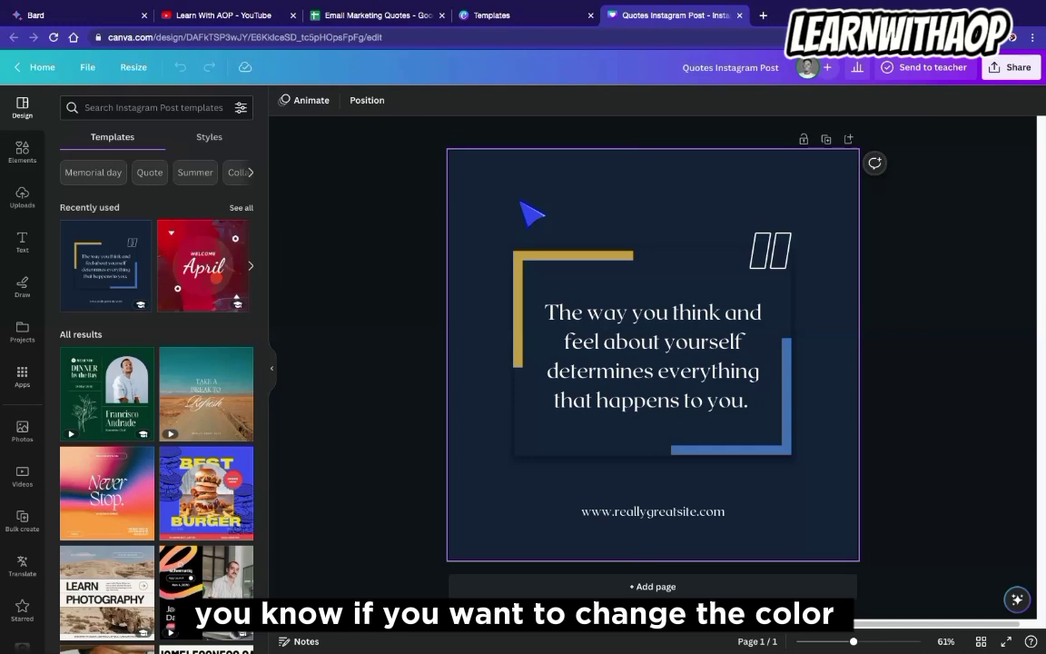
- Recolour the quotation mark graphic above the quote with the gold document colour and deselect it
click(597, 218)
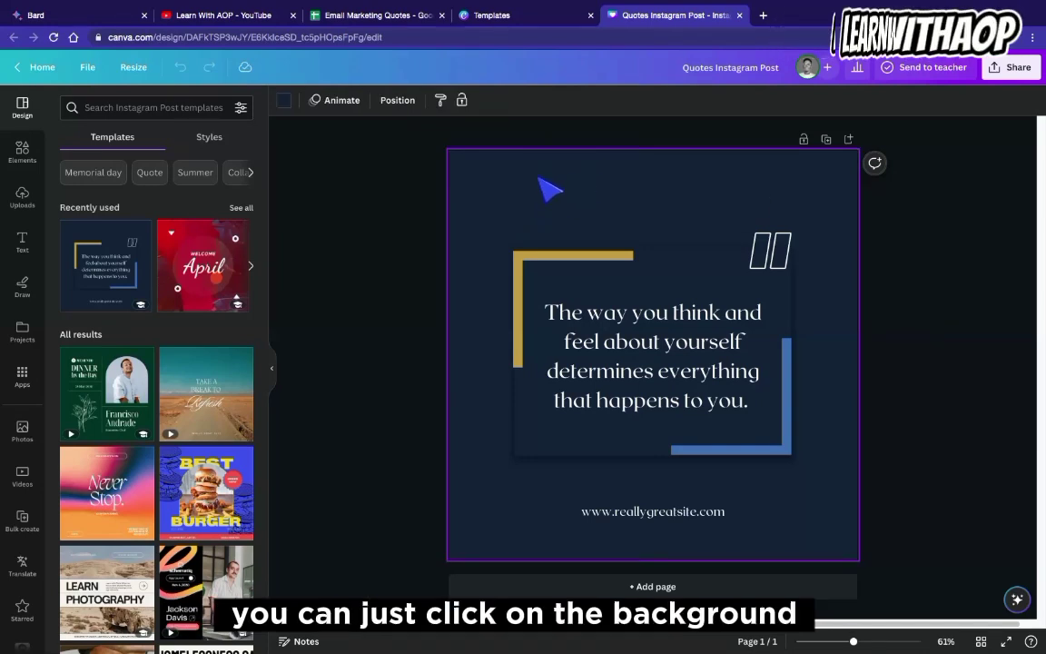
click(284, 101)
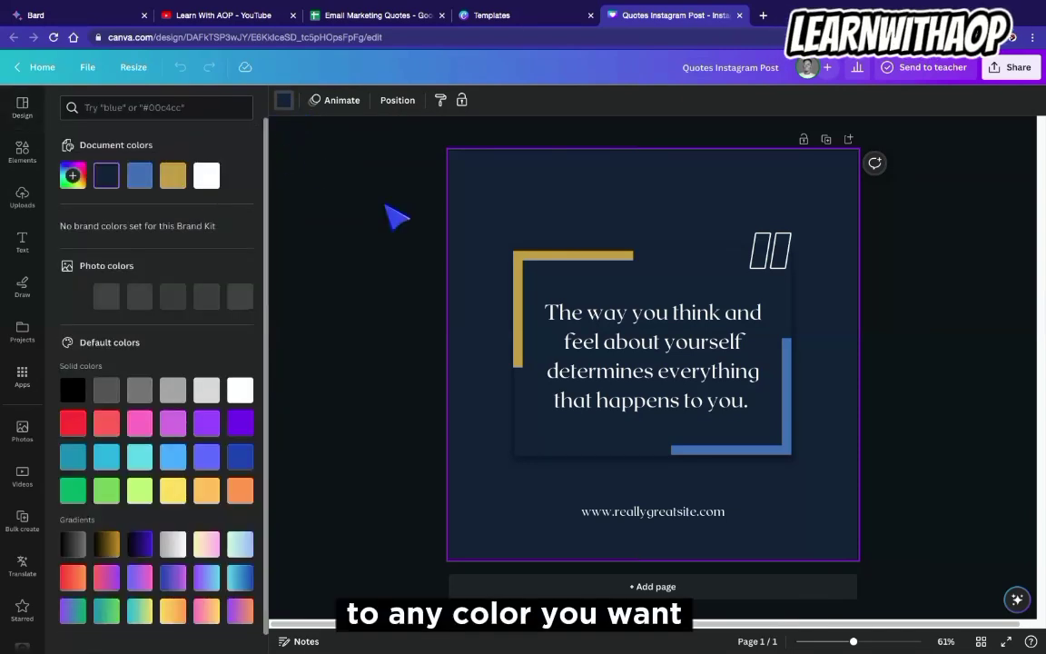
click(770, 258)
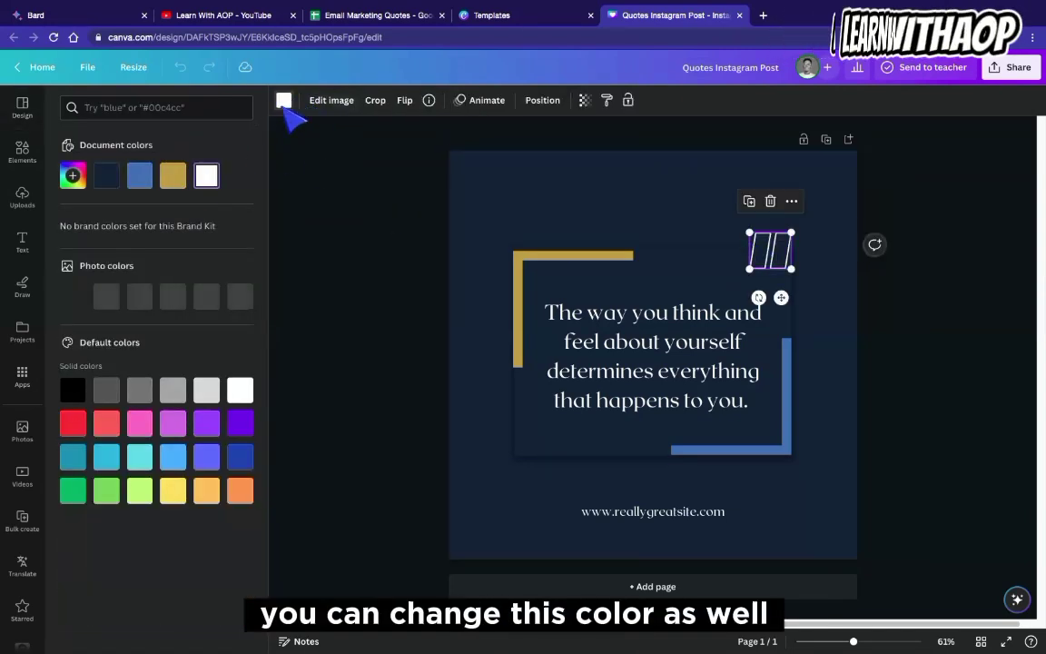
click(173, 176)
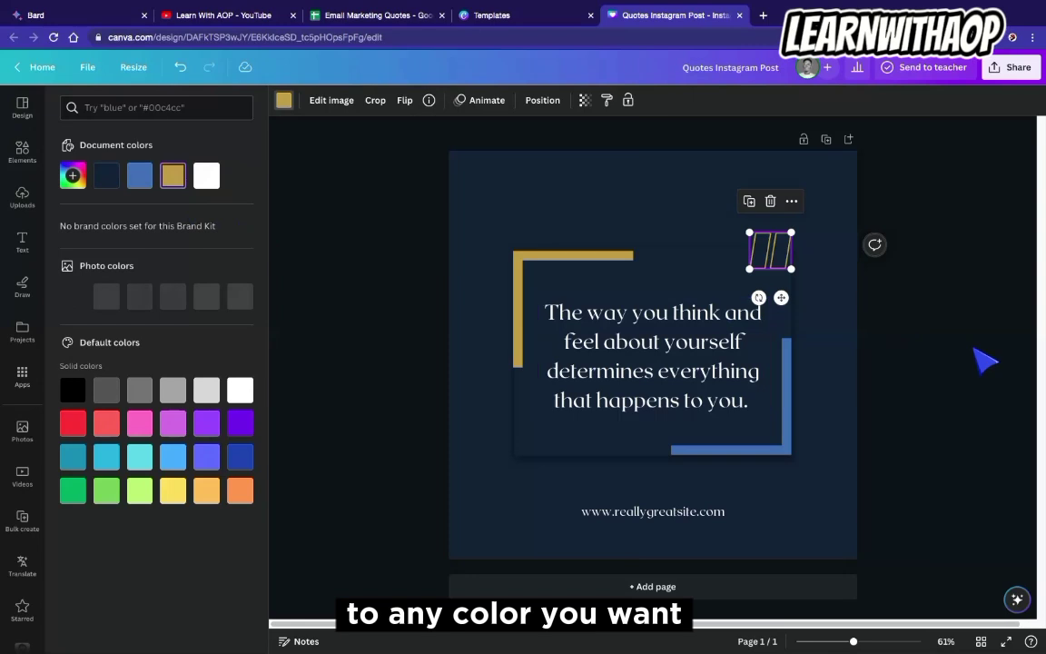
key(Escape)
click(949, 369)
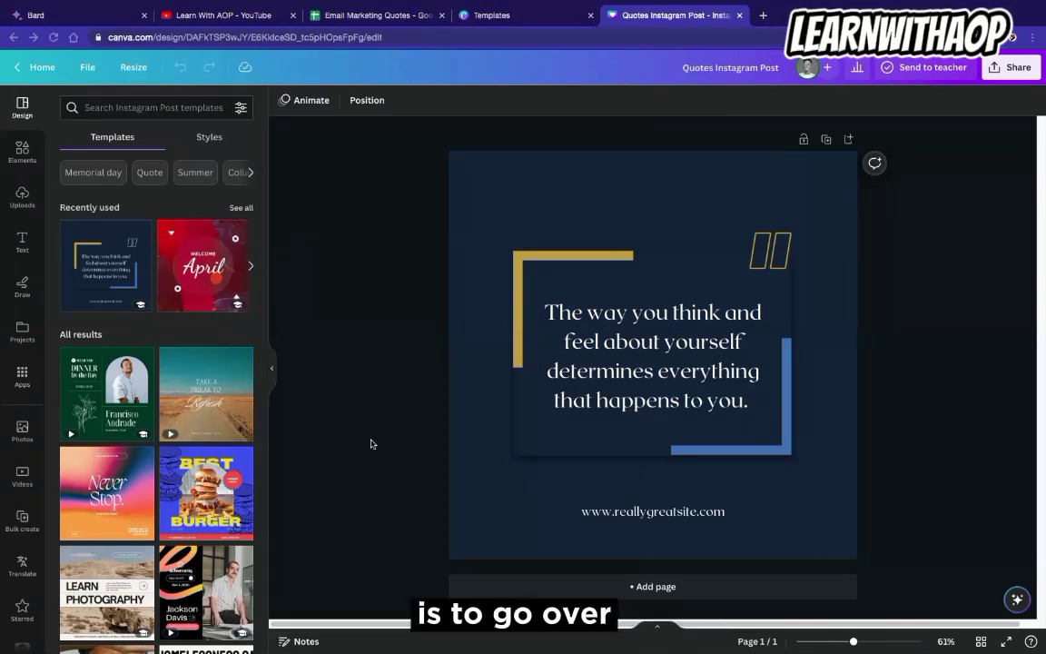
- Open the Bulk create app and upload "Email Marketing Quotes - Sheet1.csv" from the Downloads folder as its data
click(23, 374)
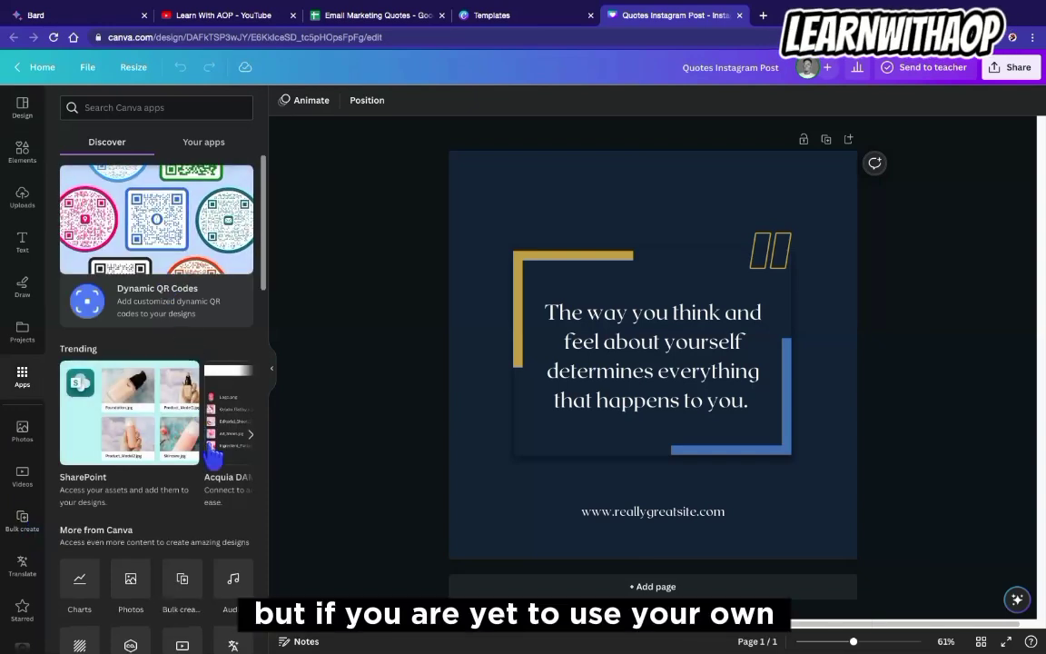
drag(264, 282, 262, 356)
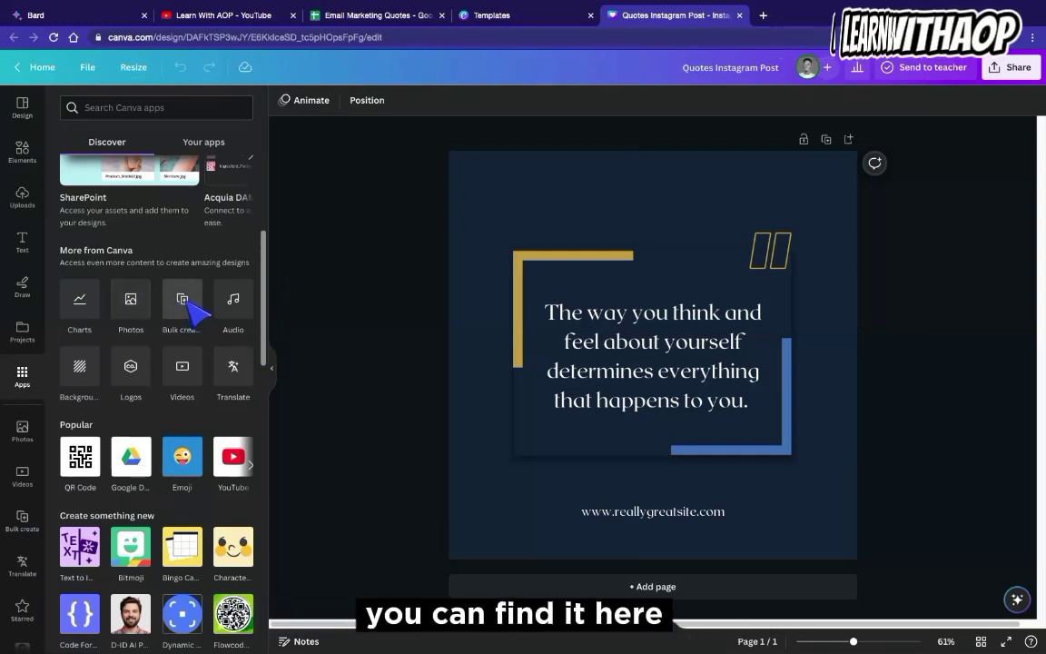
click(136, 107)
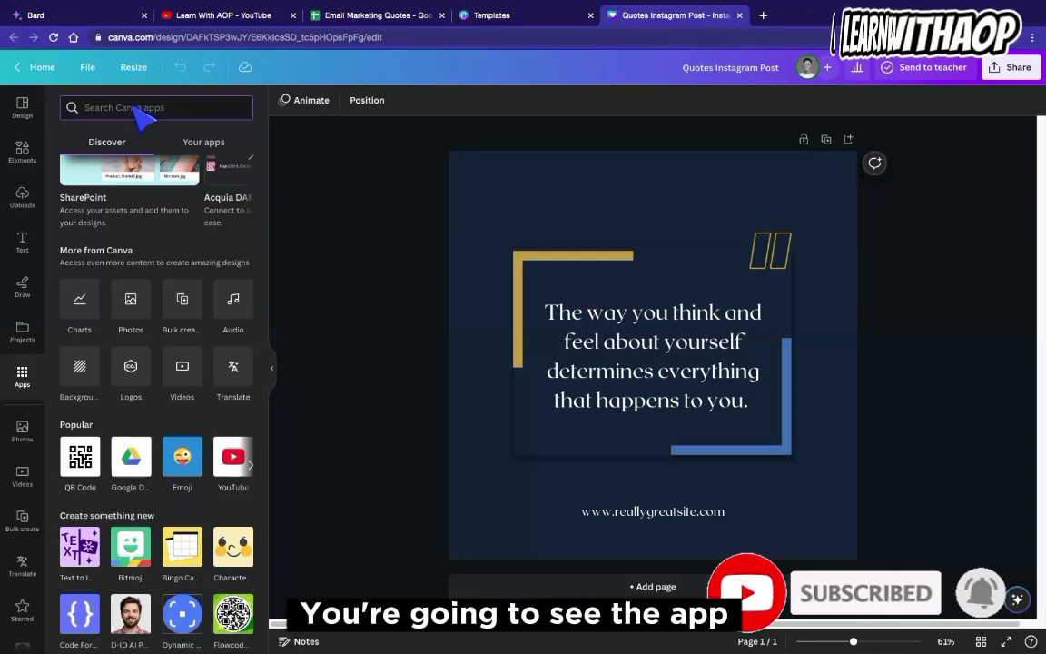
click(192, 307)
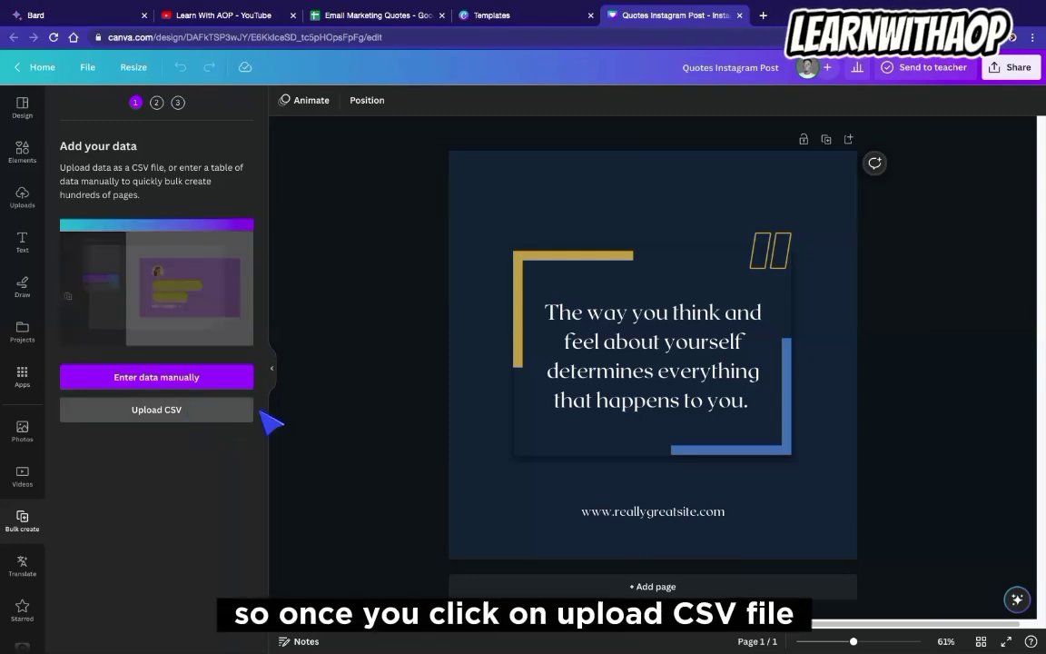
click(251, 410)
click(460, 84)
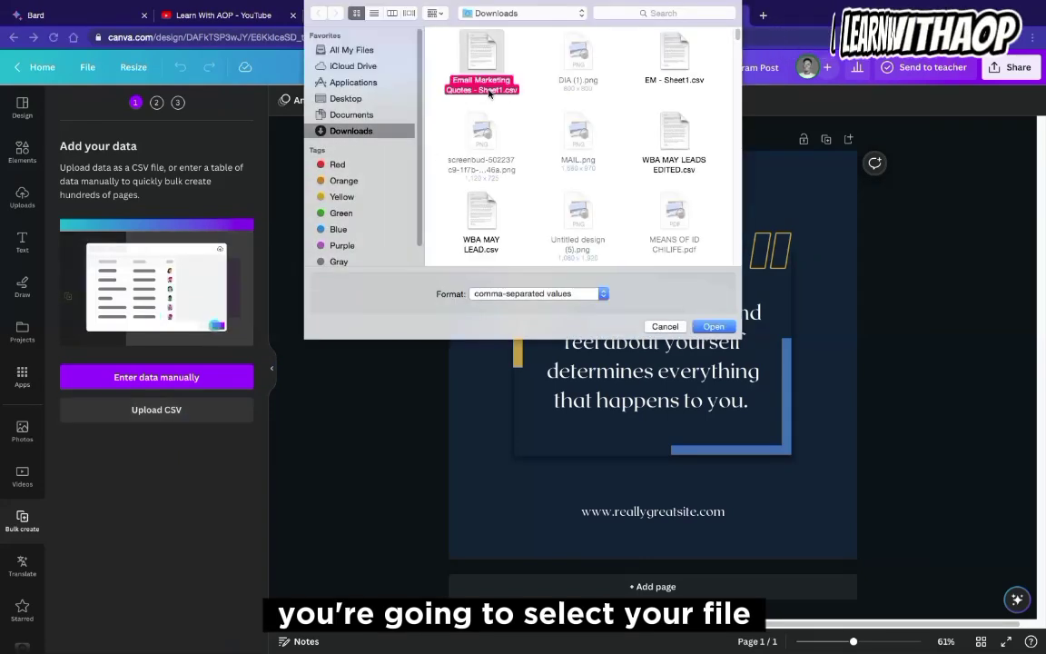
click(714, 326)
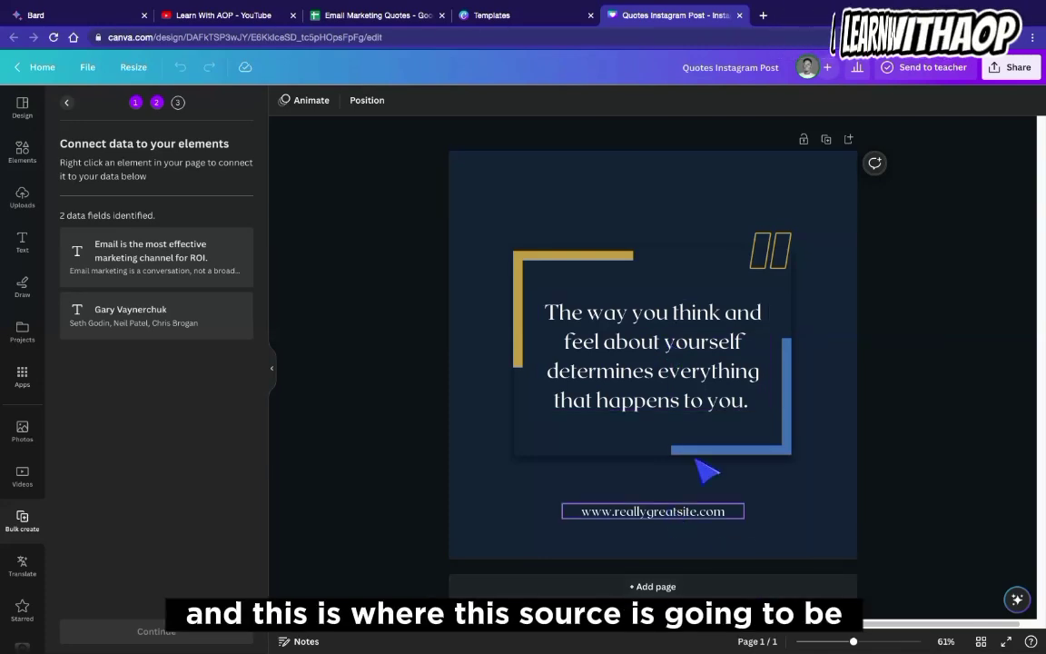
- Connect the main quote text to the data field "Email is the most effective marketing channel for ROI."
click(615, 340)
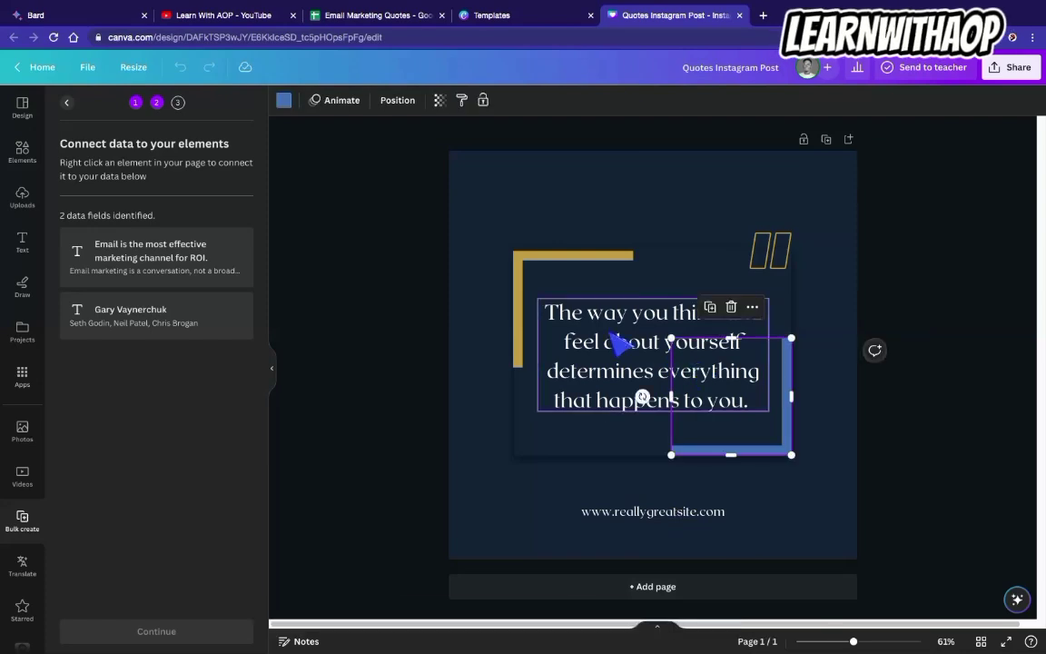
right_click(618, 342)
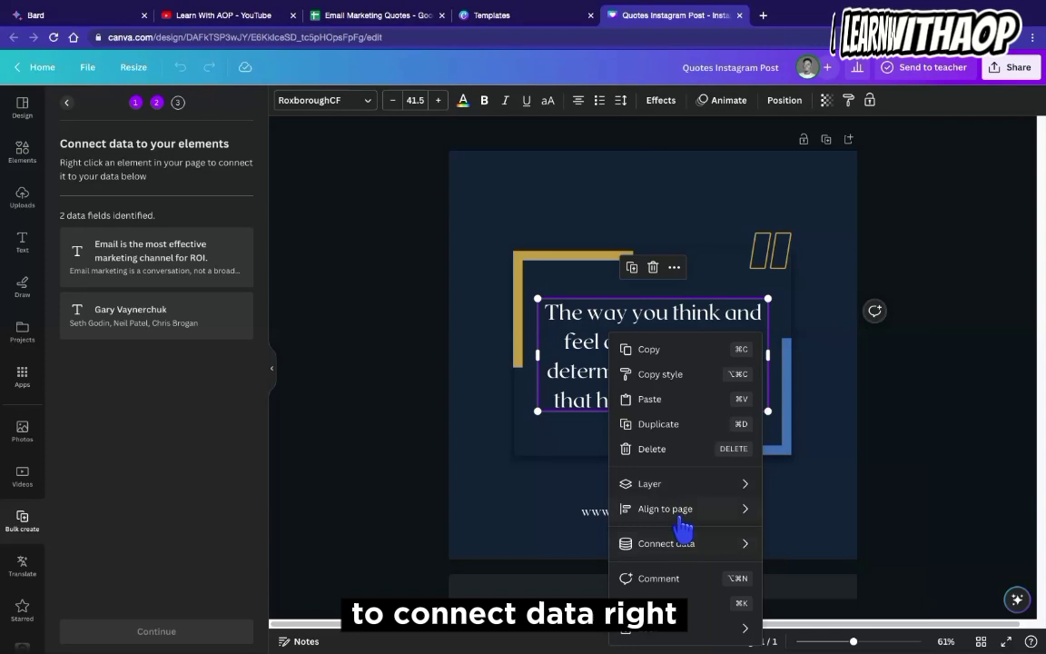
mouse_move(687, 548)
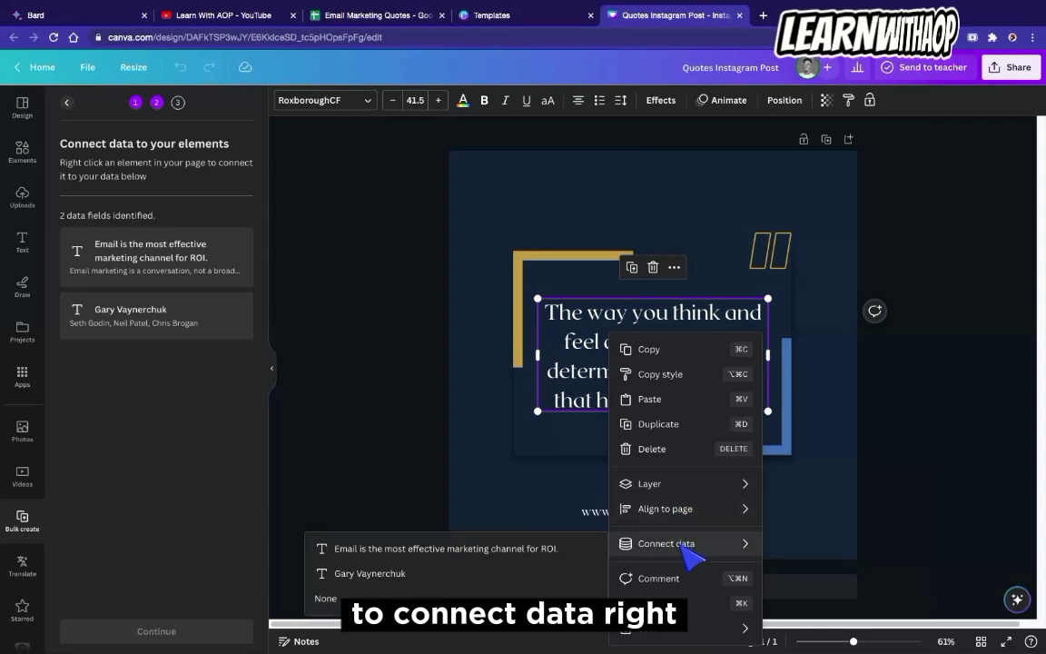
click(518, 551)
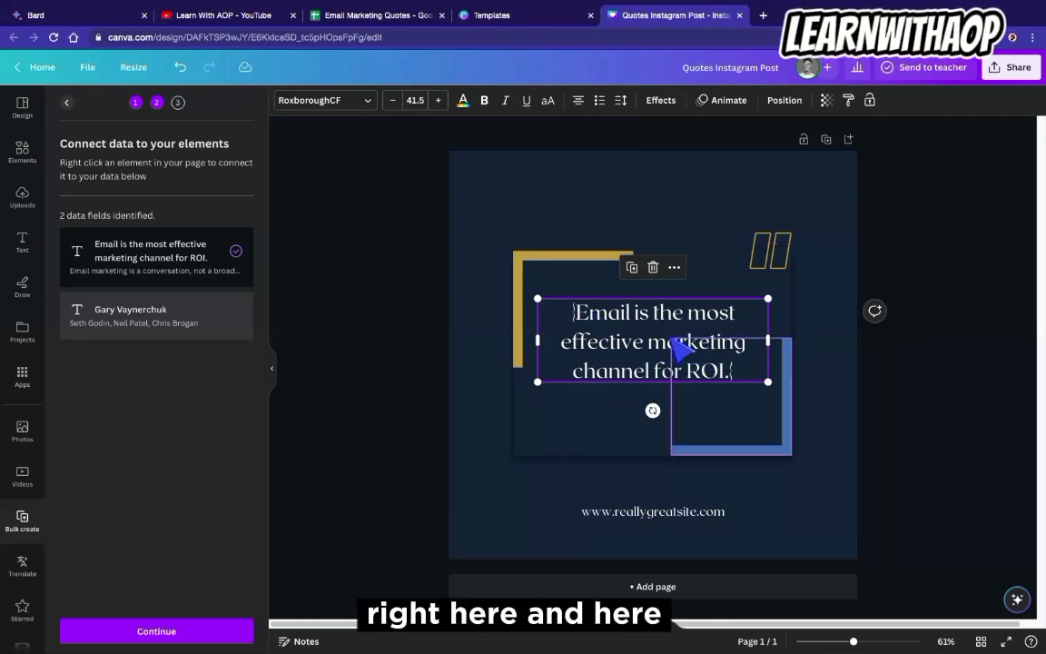
click(703, 511)
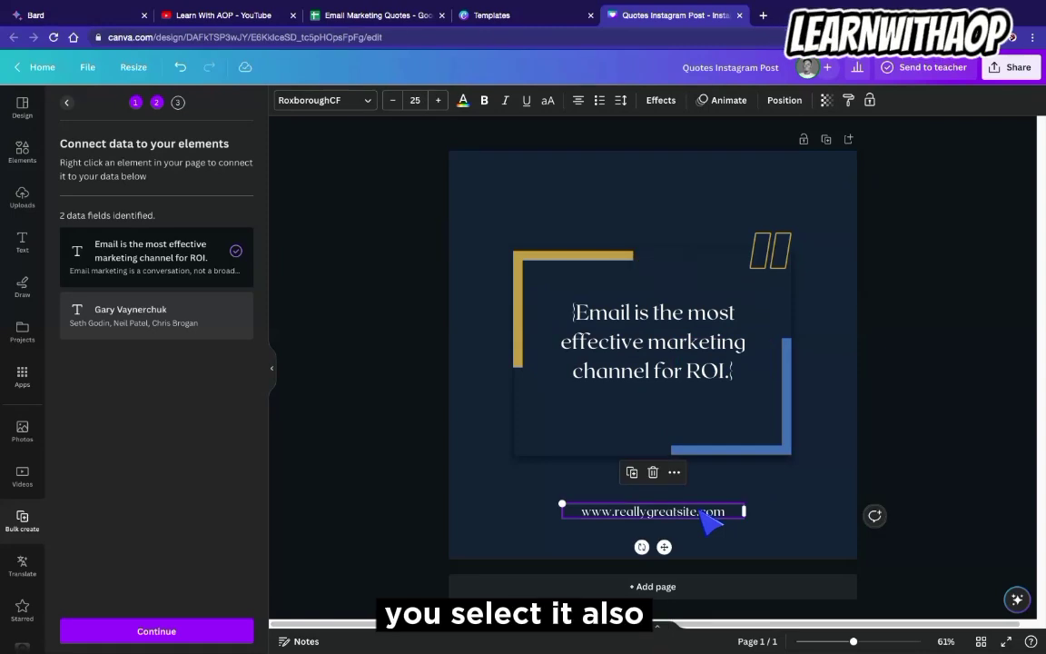
right_click(710, 519)
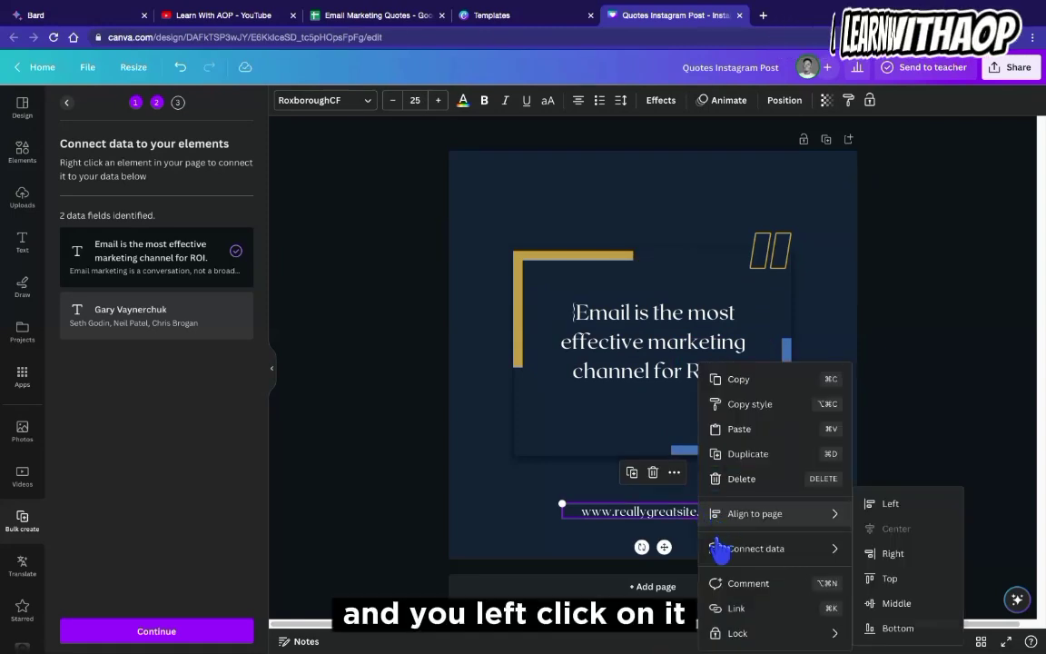
mouse_move(727, 550)
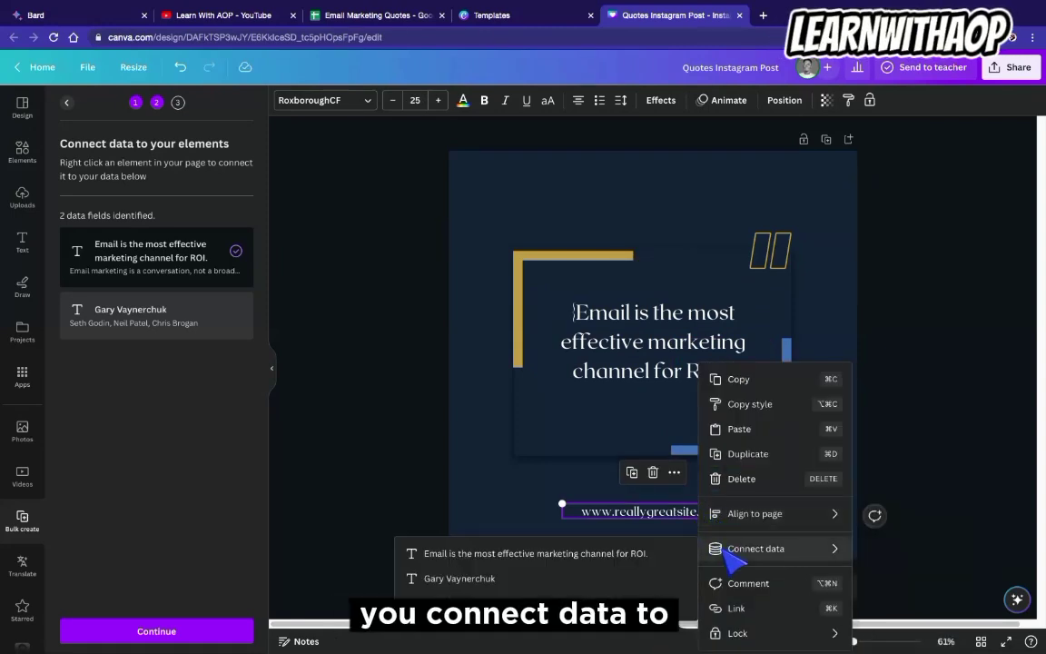
click(493, 579)
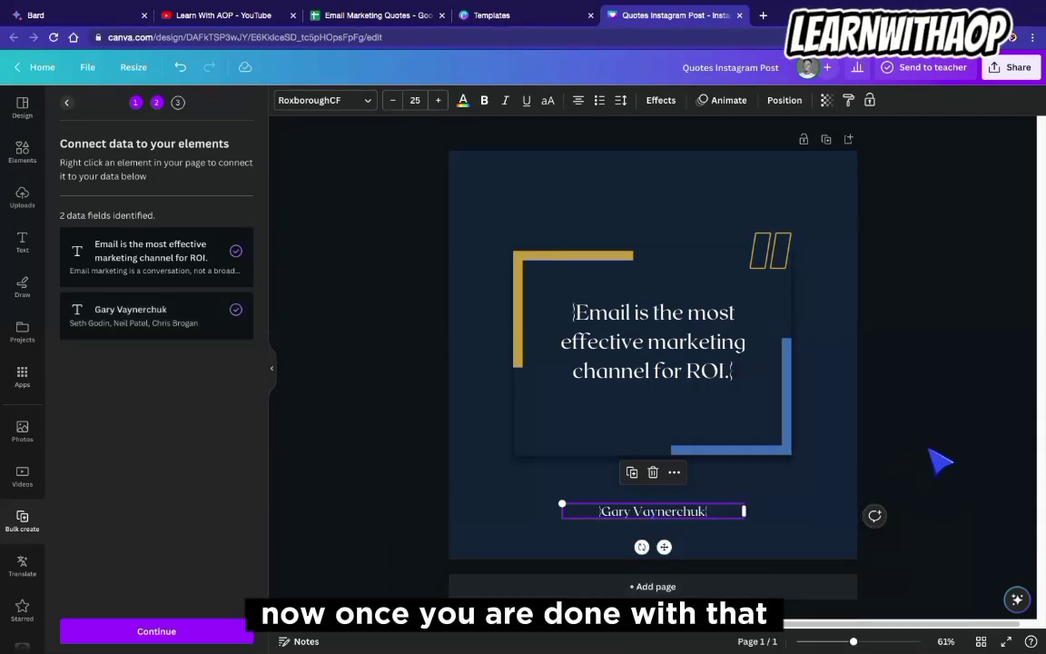
click(157, 631)
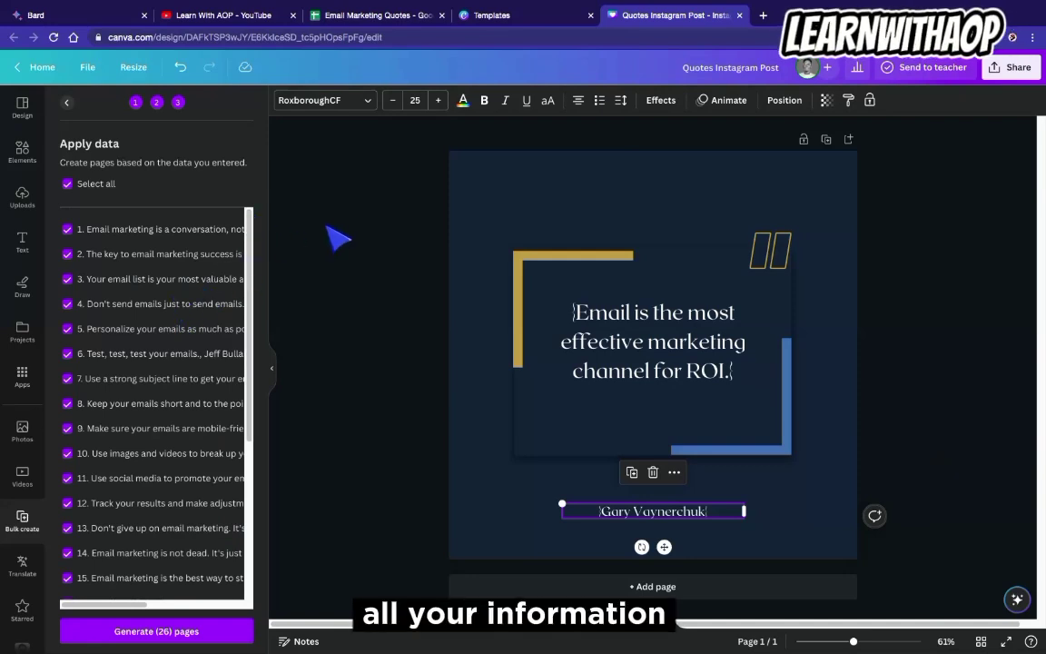
- Check the listed quote rows against the source sheet and generate all 26 pages with every row selected
click(326, 15)
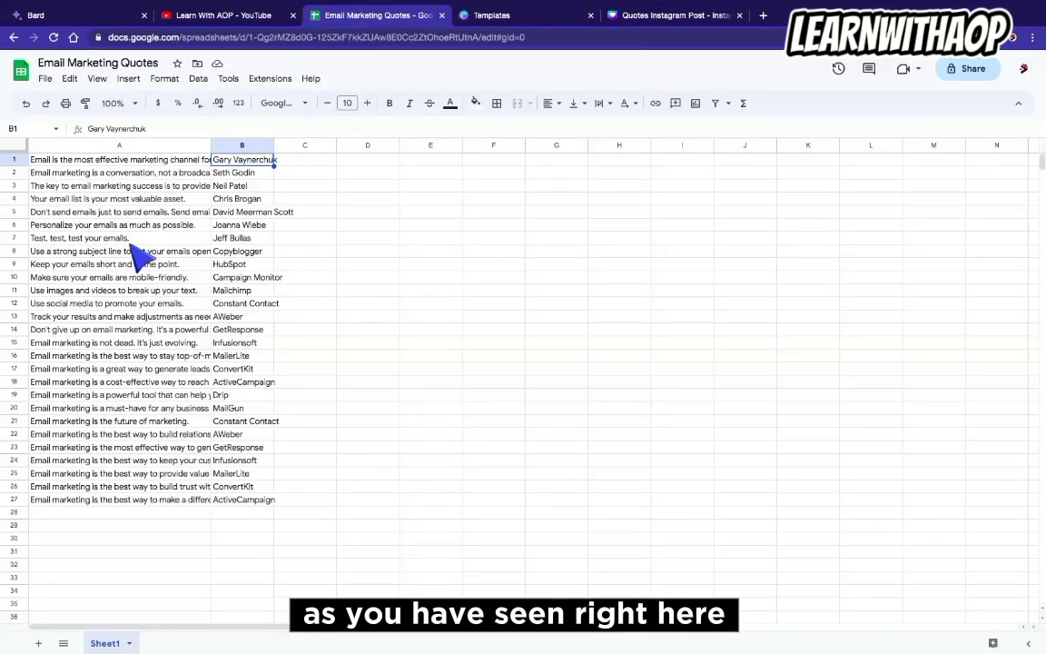
click(690, 15)
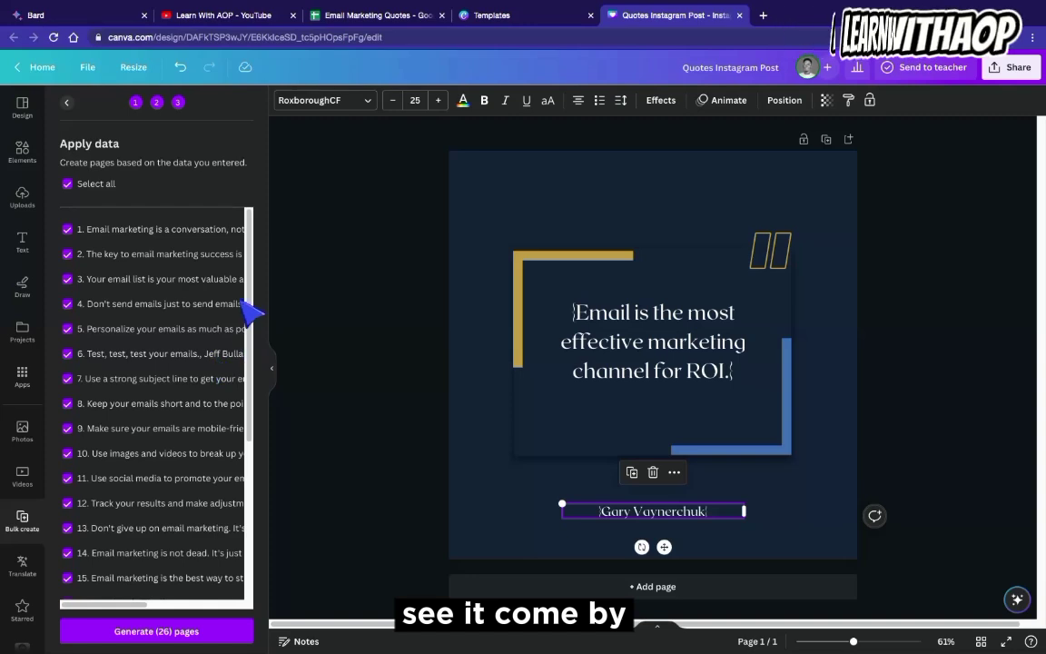
drag(250, 305, 257, 531)
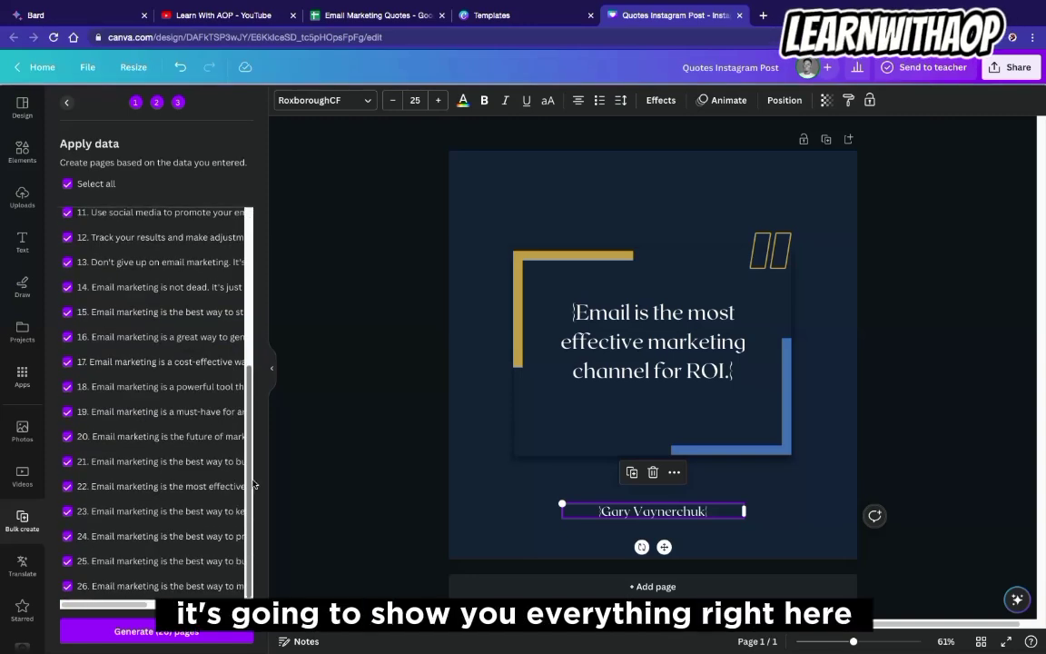
drag(113, 604, 150, 606)
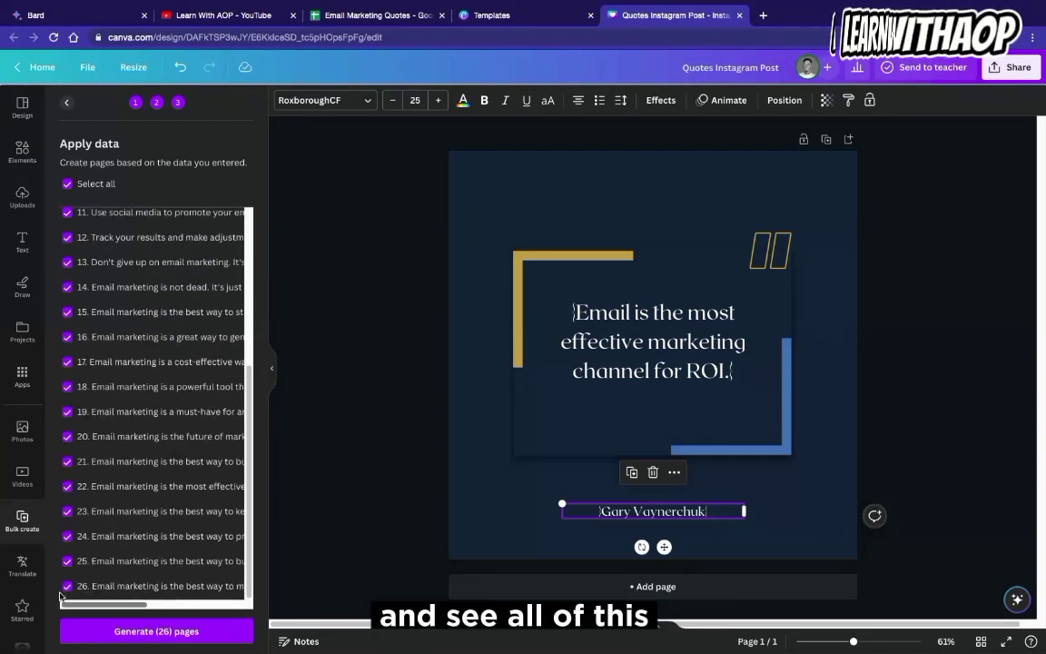
scroll(236, 418, up, 5)
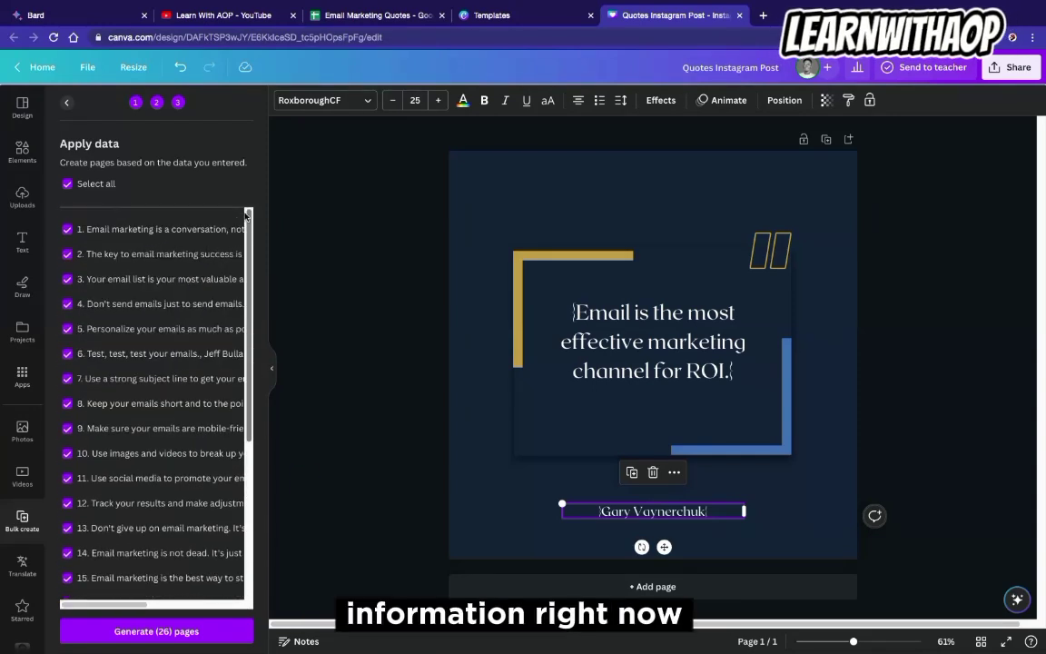
click(68, 254)
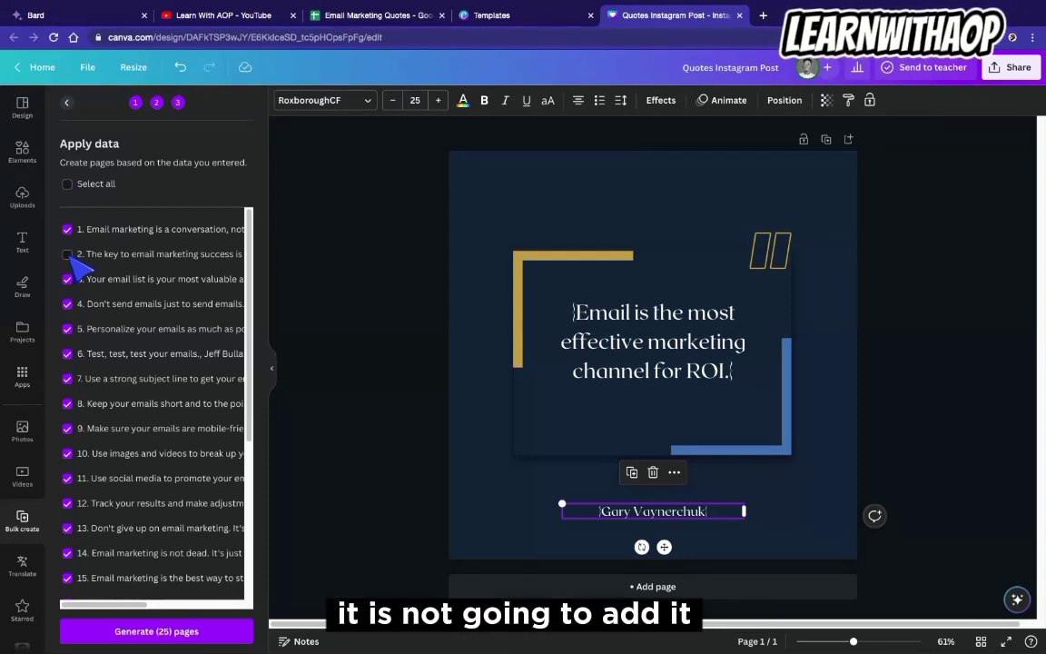
click(67, 254)
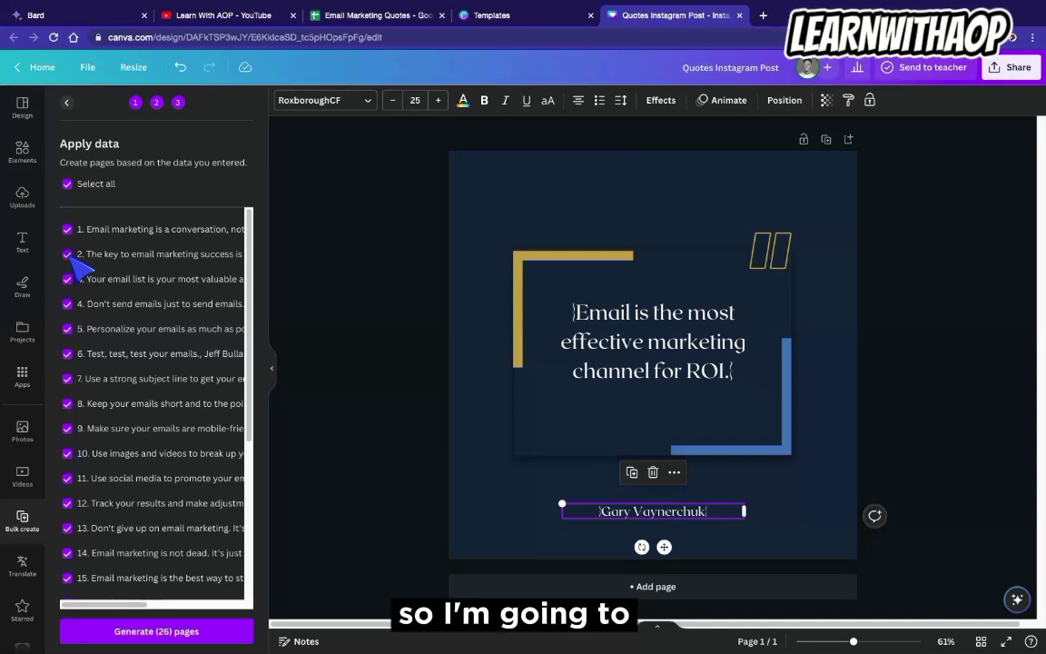
scroll(248, 305, down, 5)
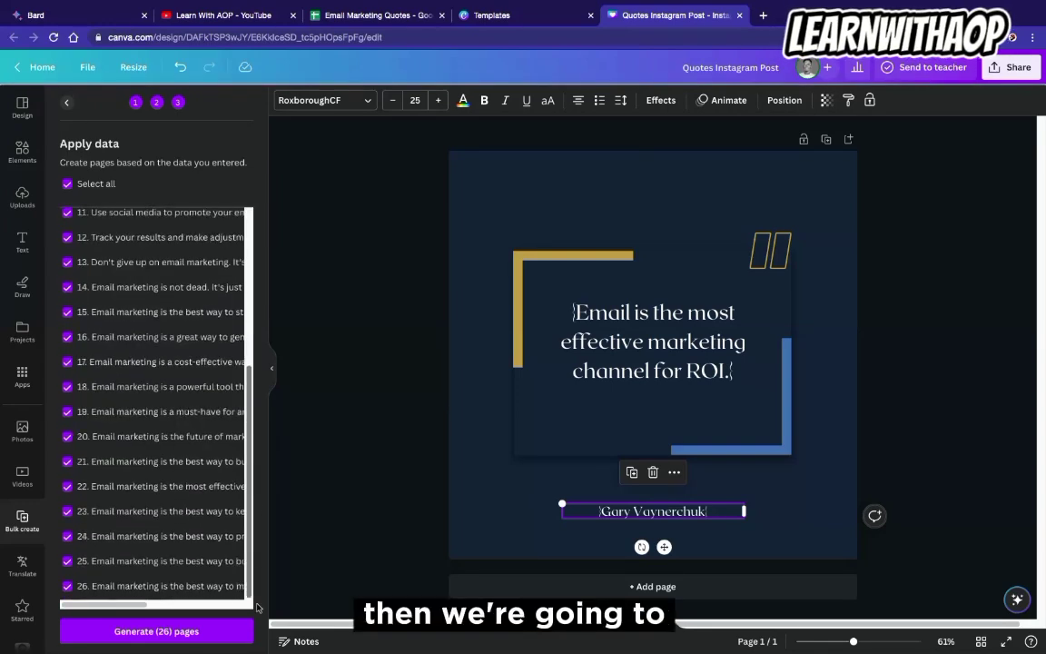
click(182, 633)
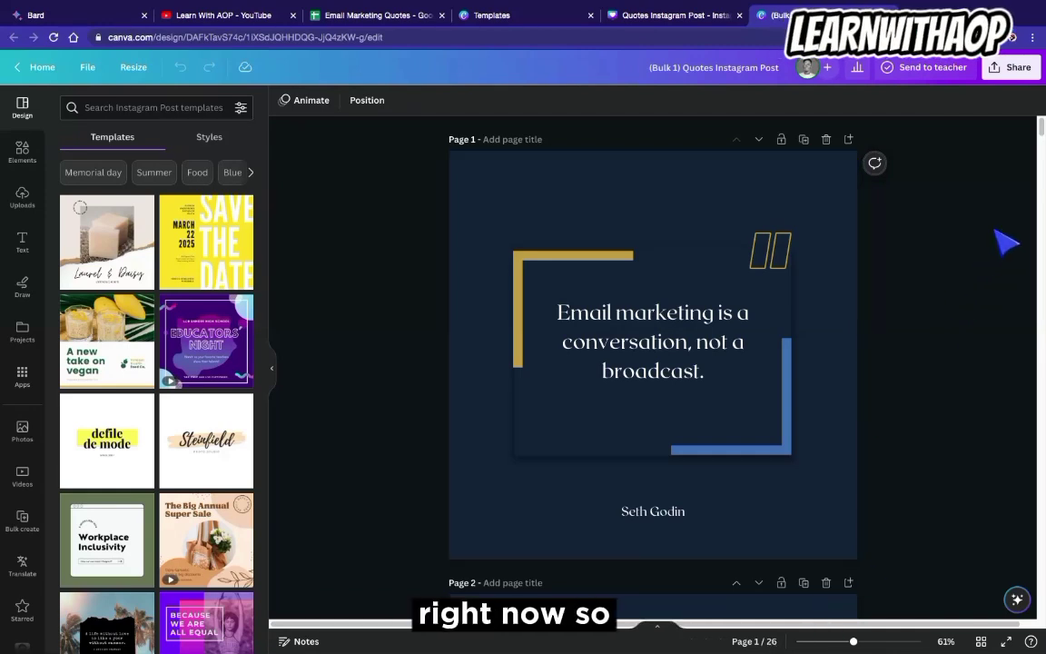
- Look through the generated quote pages and view the Learn With AOP YouTube channel
drag(1041, 135, 1041, 173)
scroll(925, 411, down, 10)
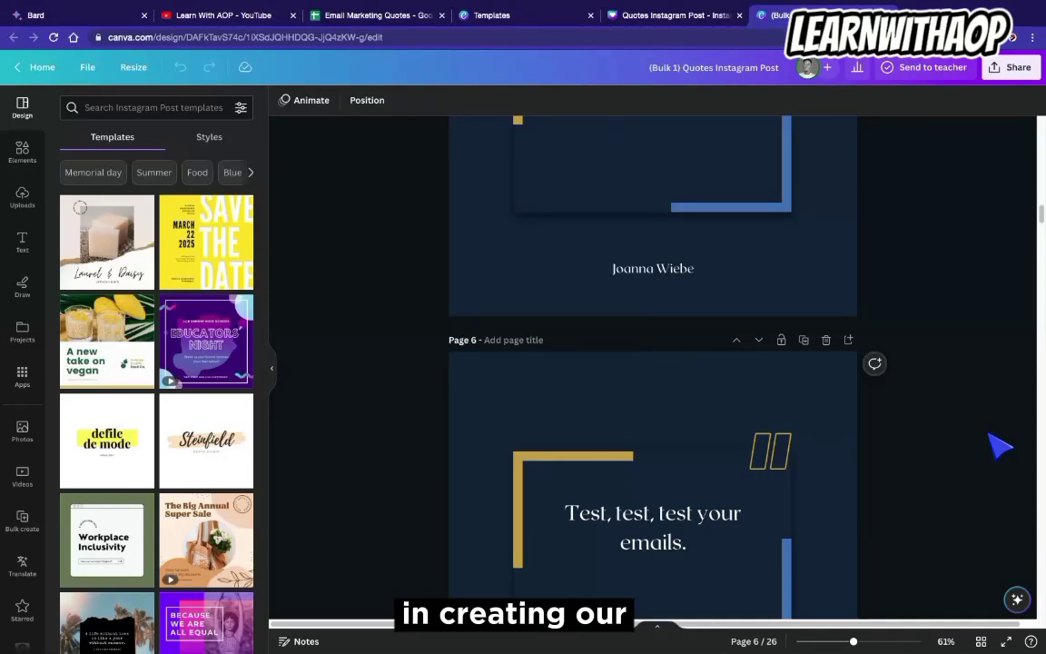
drag(1041, 212, 1041, 243)
scroll(979, 408, down, 4)
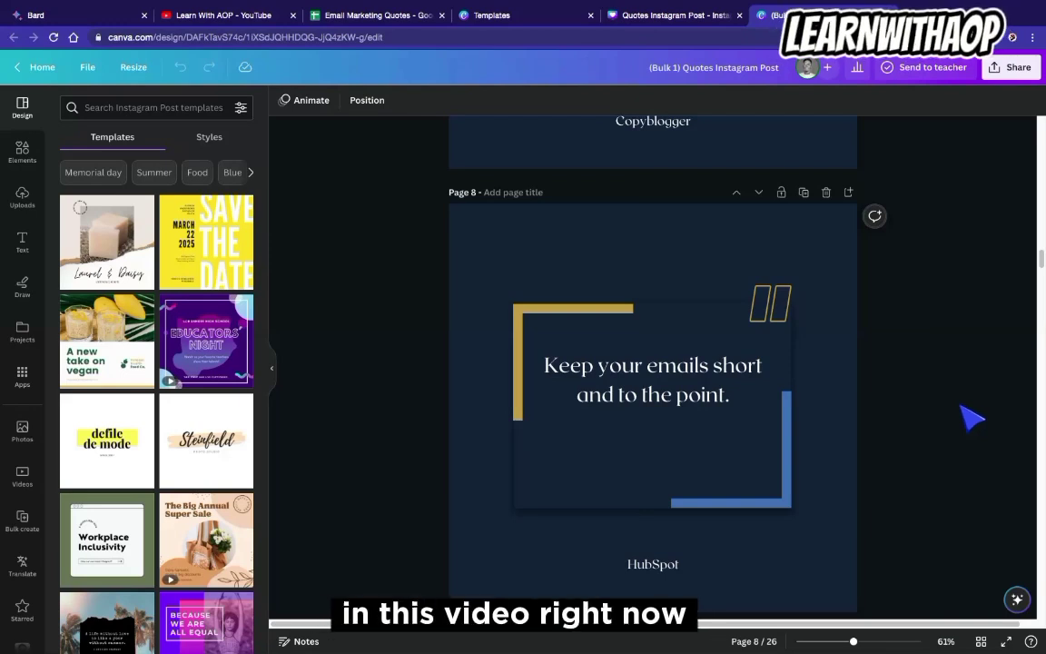
click(255, 13)
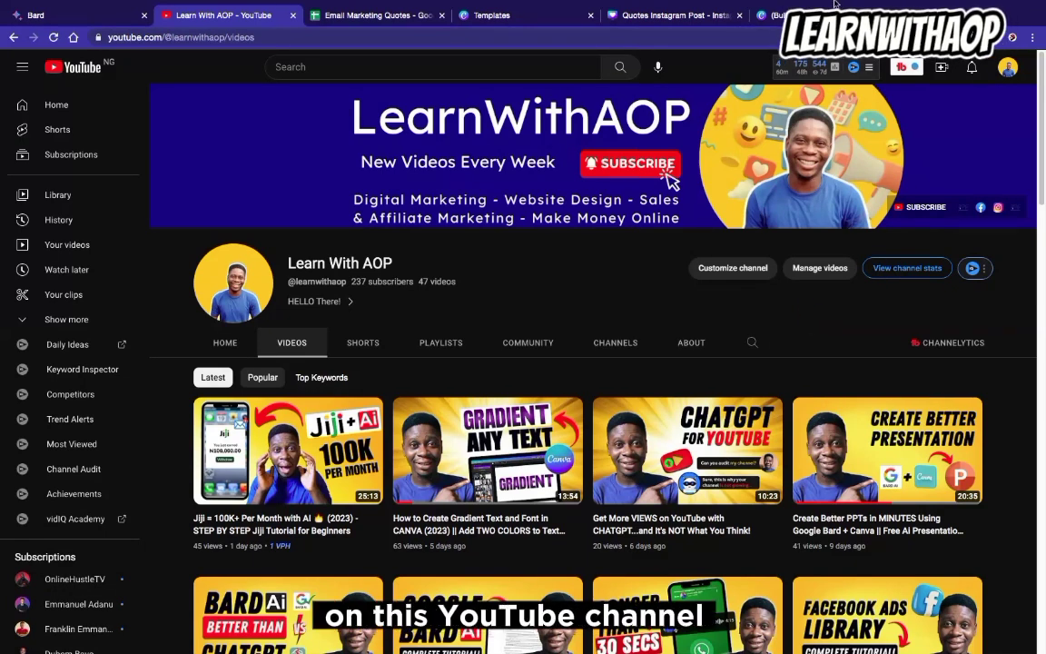
- Return to the quotes templates and customize the red Quotes Instagram Post template with the round photo above a dark quote box
click(531, 18)
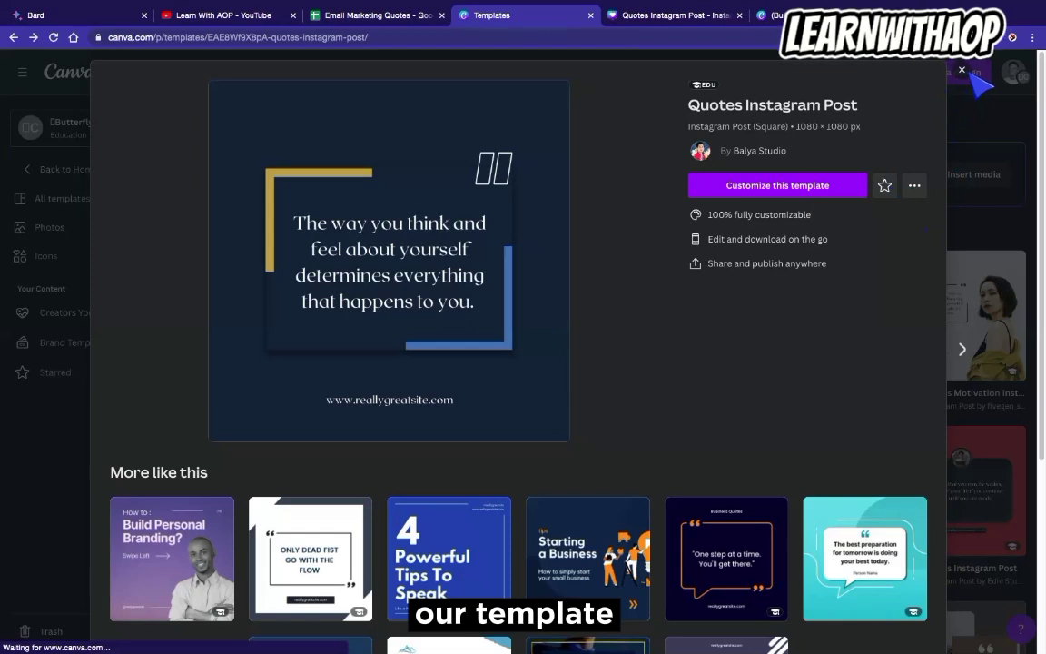
click(963, 71)
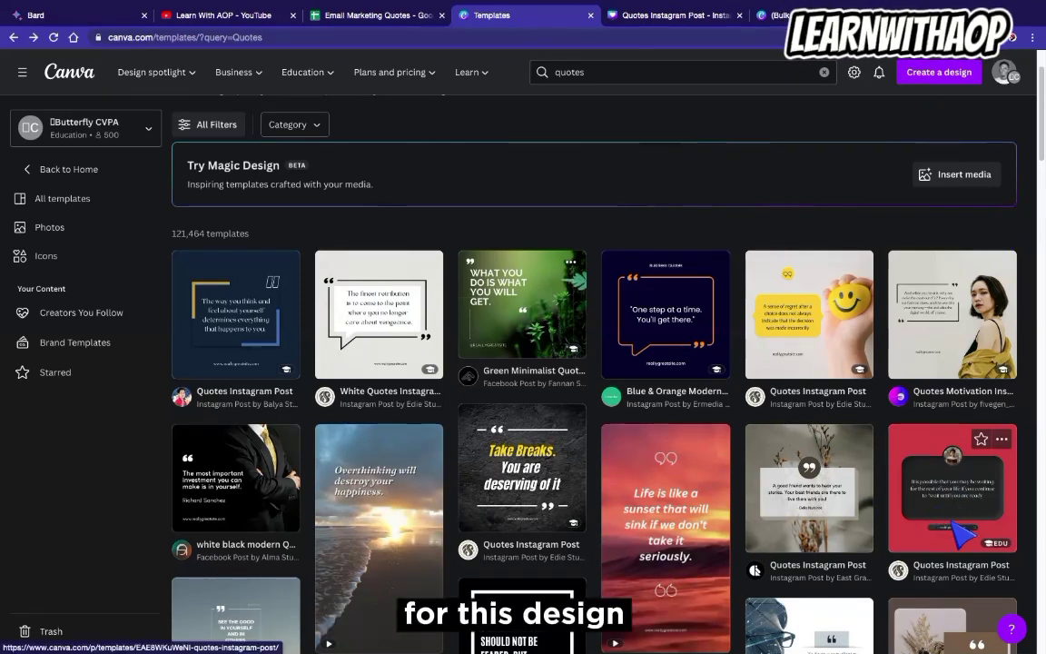
scroll(956, 535, down, 3)
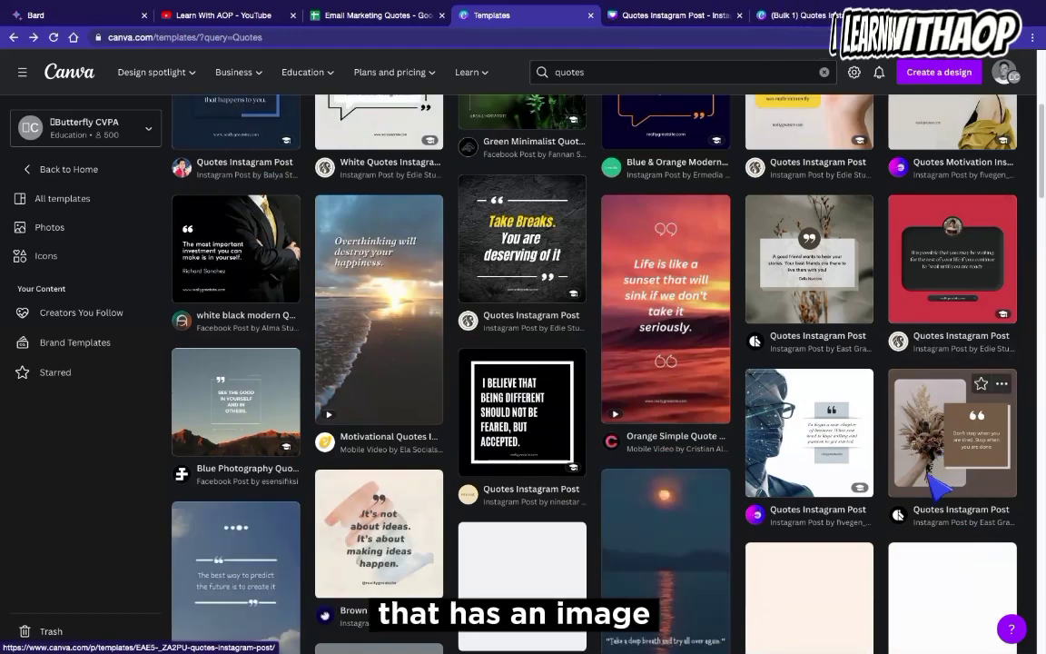
scroll(963, 463, down, 3)
scroll(949, 447, up, 10)
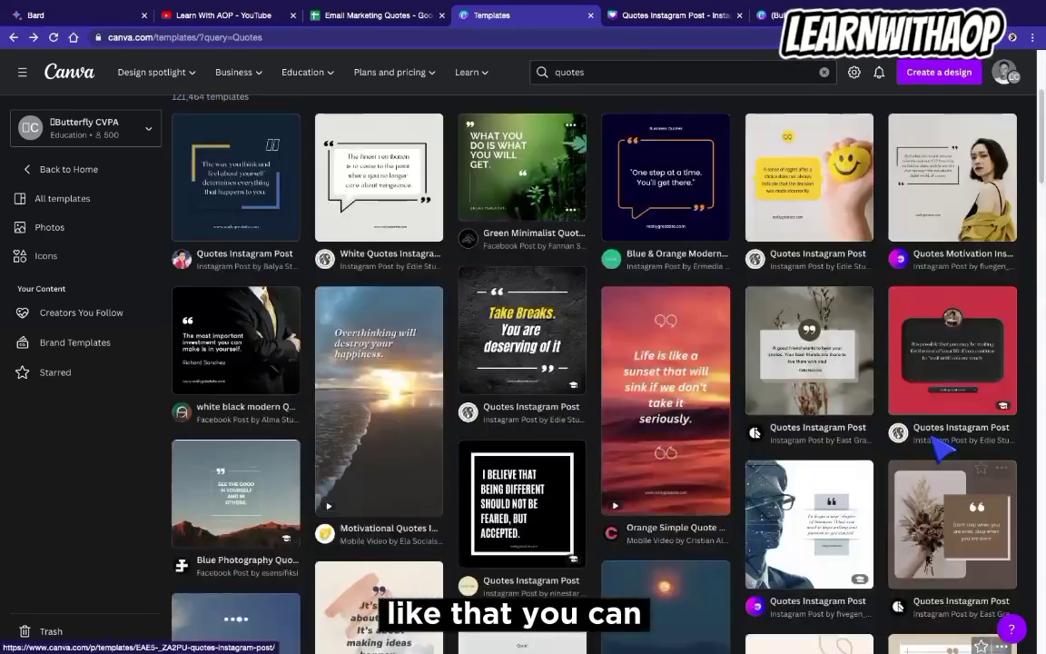
click(959, 574)
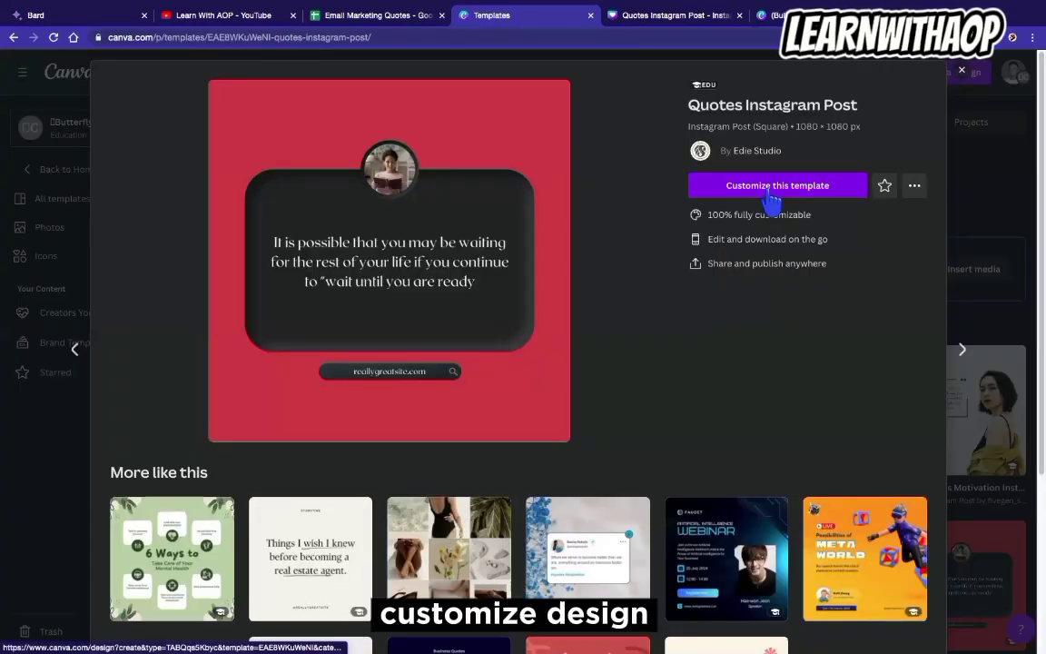
click(749, 187)
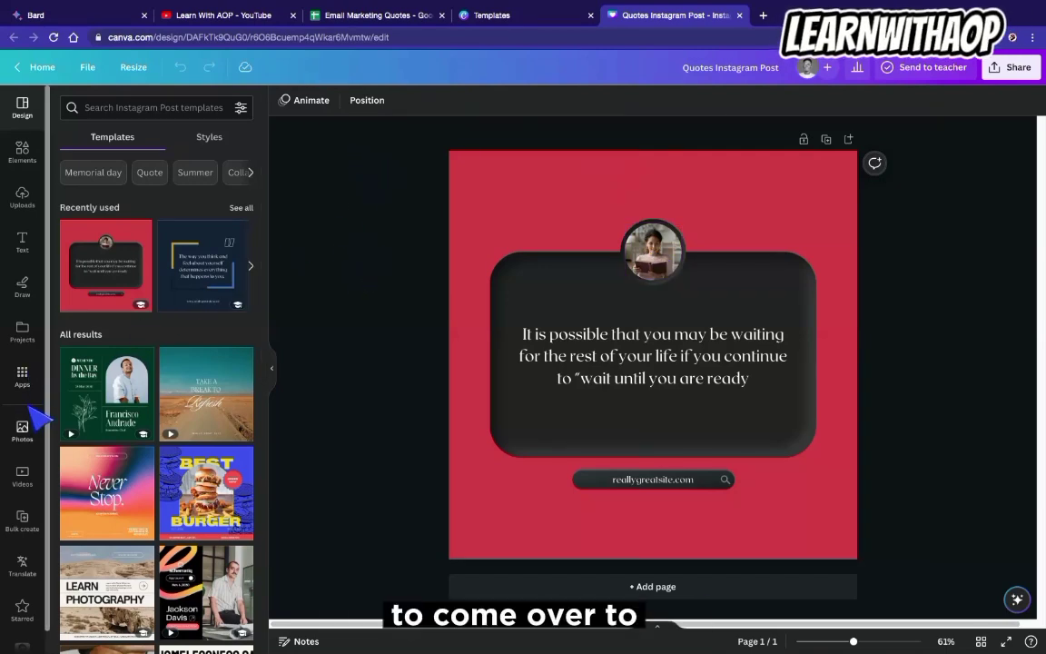
- Open Bulk create for the red quote design and start entering its data manually
click(26, 525)
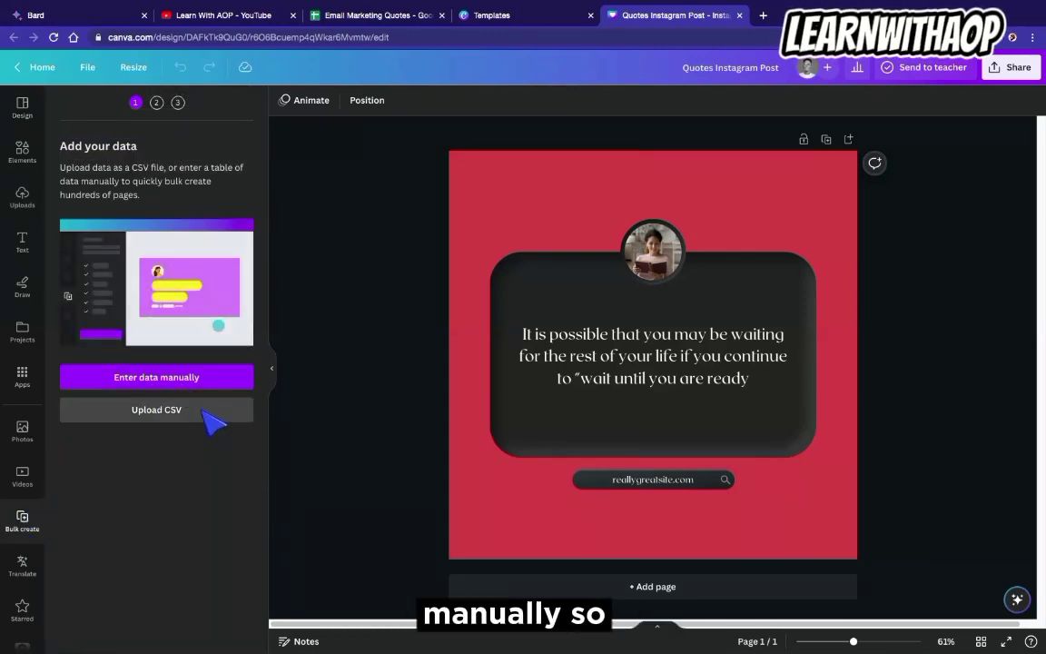
click(161, 377)
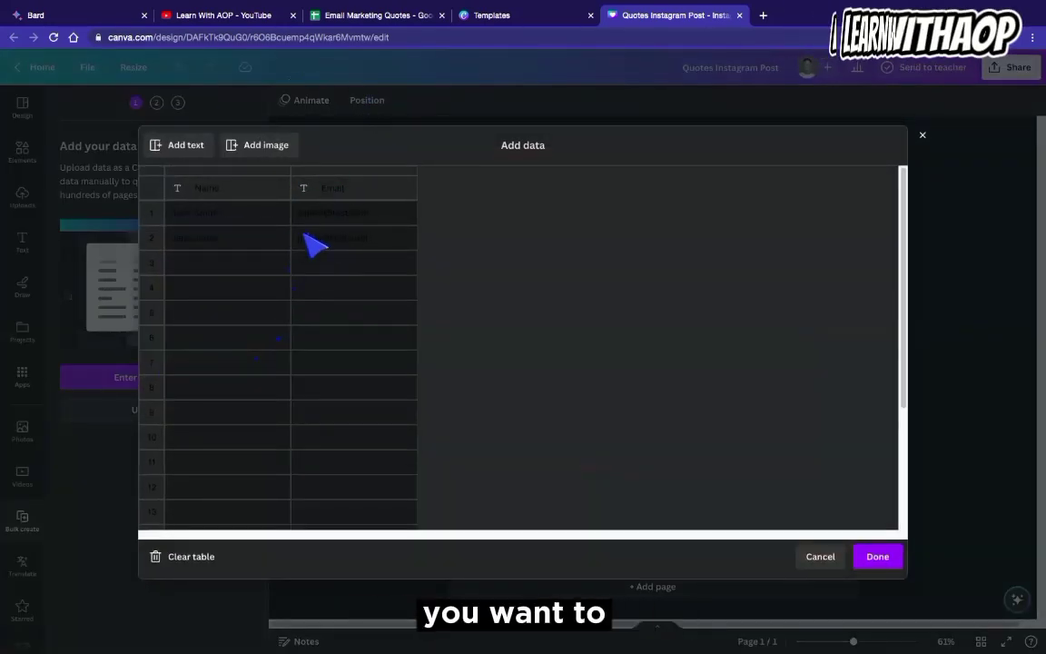
- Copy the first five quotes with their sources, cells A1:C5, from the Email Marketing Quotes sheet
click(367, 15)
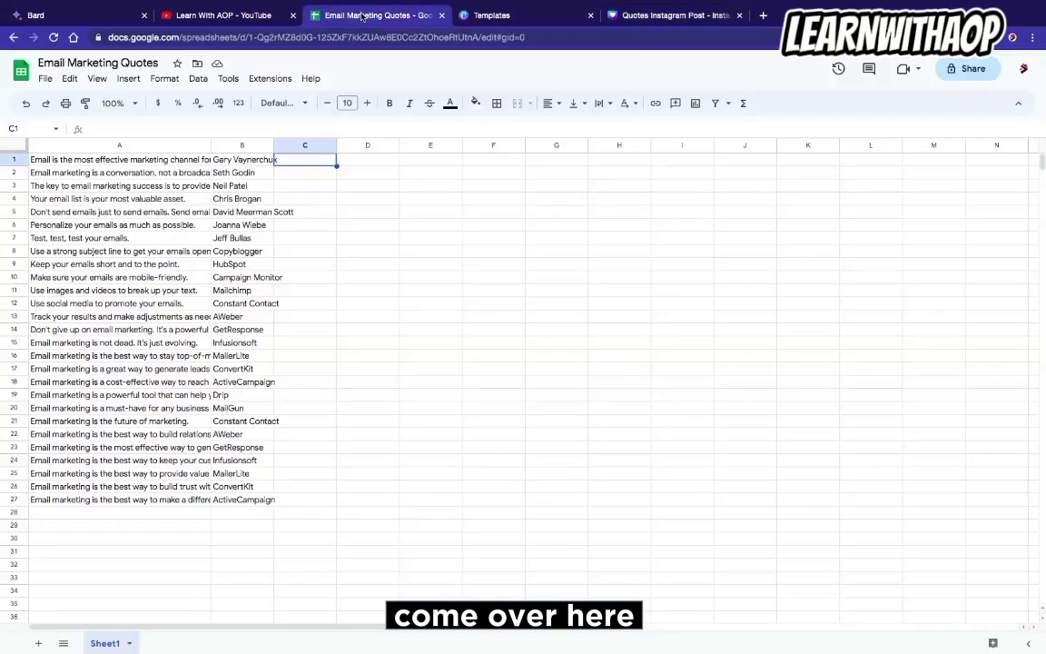
drag(36, 161, 271, 276)
key(super+c)
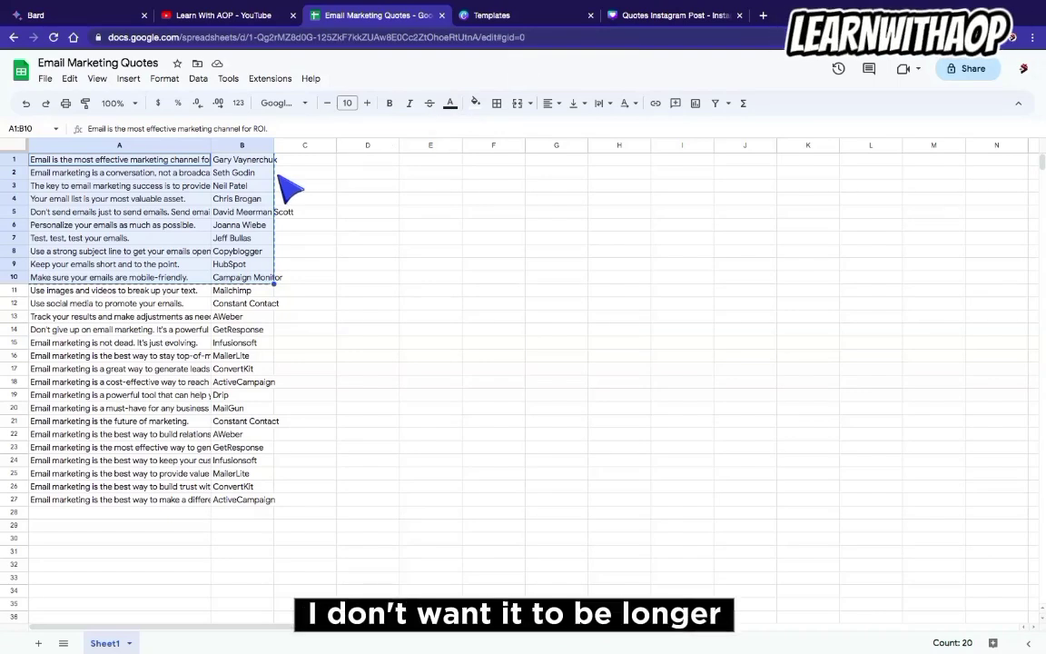
click(59, 172)
drag(51, 162, 56, 174)
drag(163, 191, 234, 211)
drag(286, 225, 294, 226)
key(ctrl+c)
click(288, 263)
drag(64, 162, 326, 223)
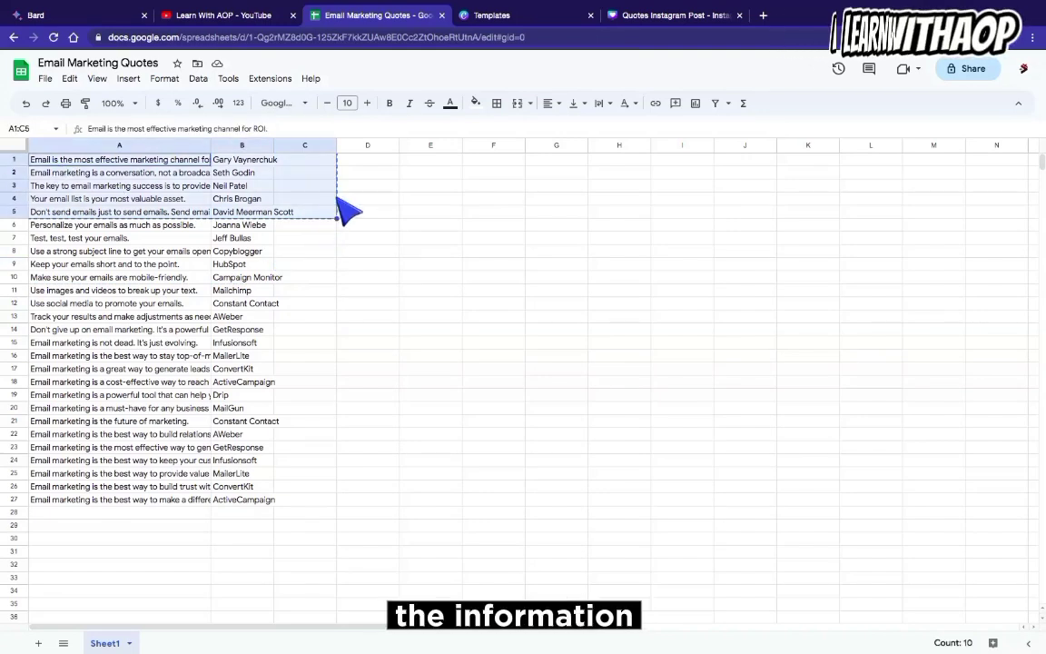
- Paste the copied quotes and sources into the design's Add data table, starting at the first Name cell
click(667, 15)
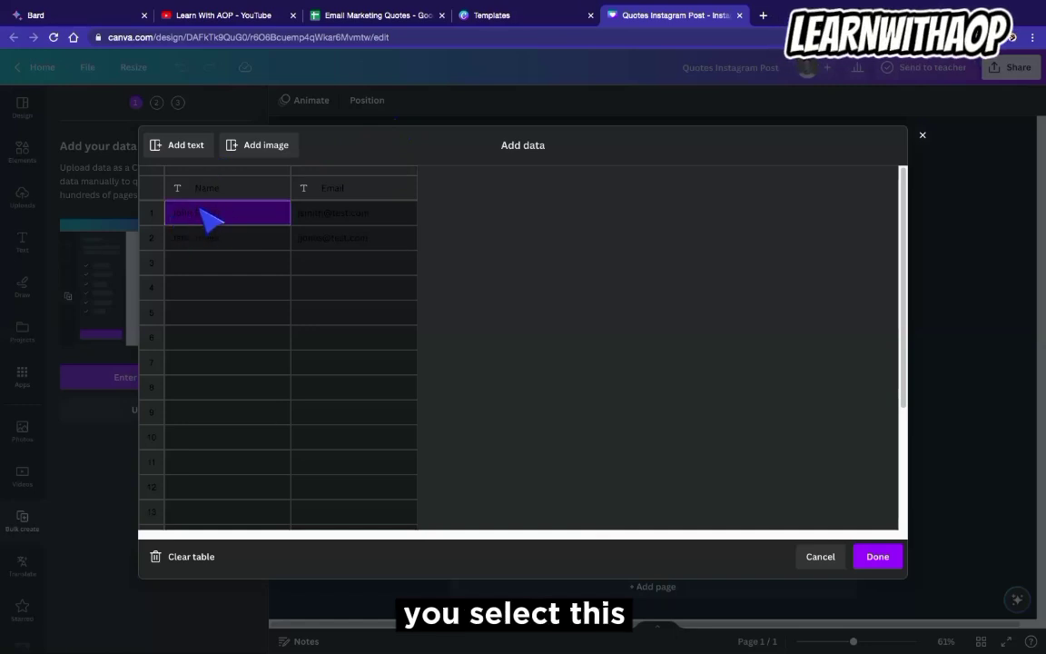
key(ctrl+v)
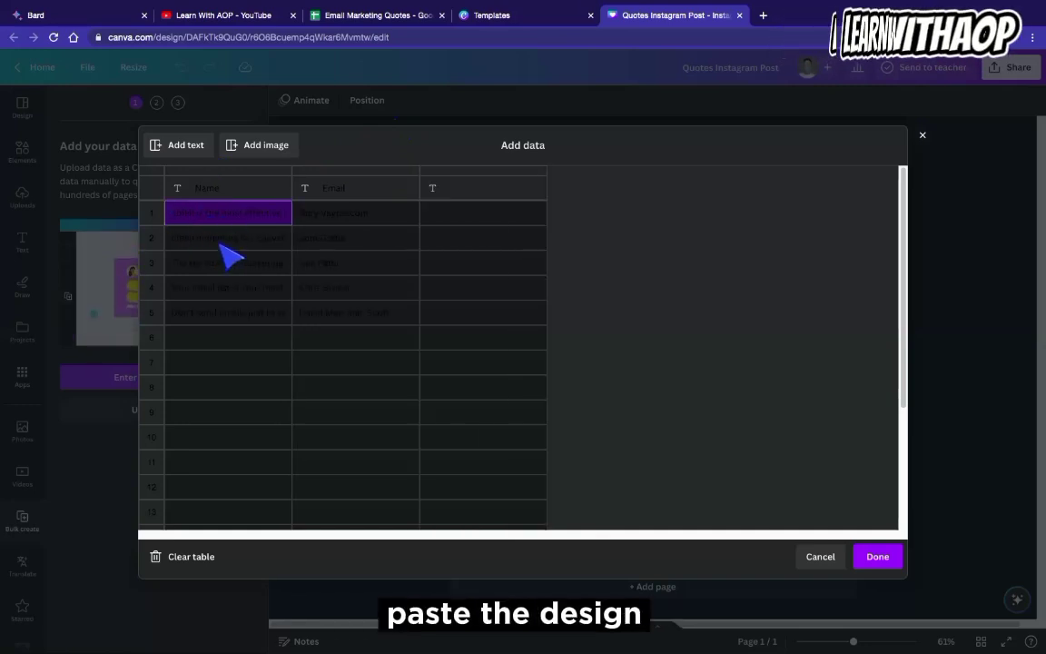
click(253, 265)
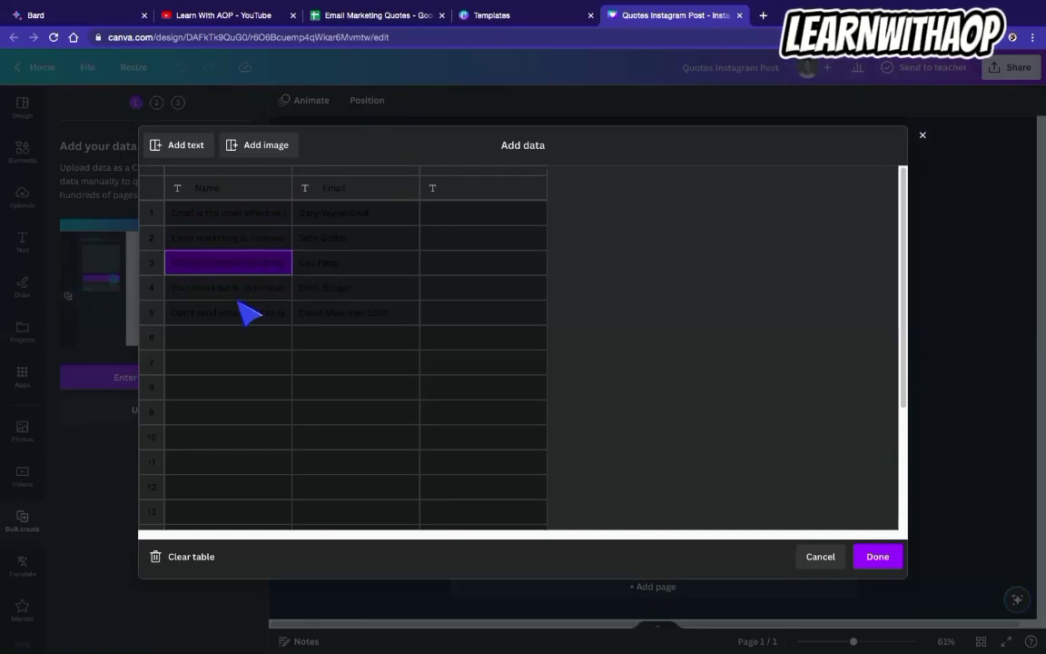
click(343, 215)
click(479, 215)
click(459, 193)
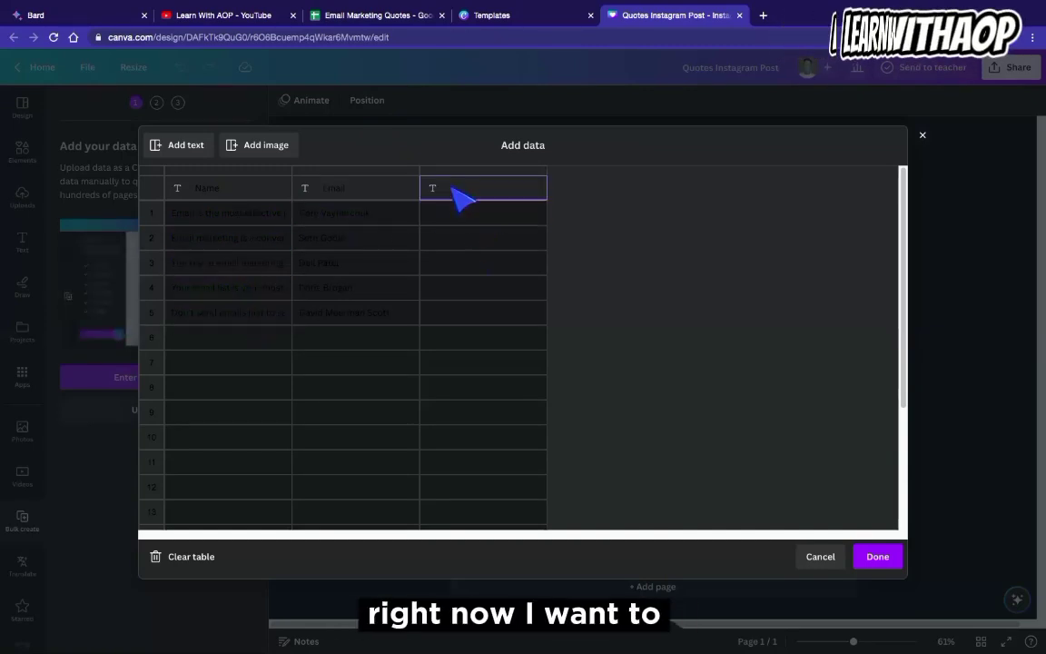
- Add an image column to the data table and delete the empty third text column
click(261, 149)
click(498, 196)
right_click(498, 196)
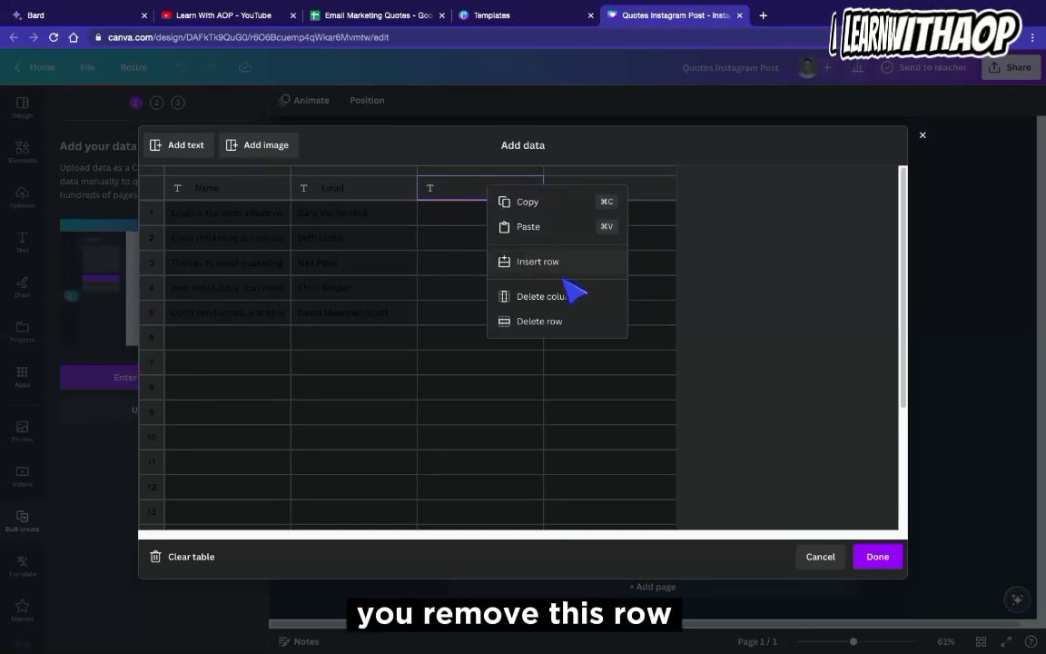
click(549, 297)
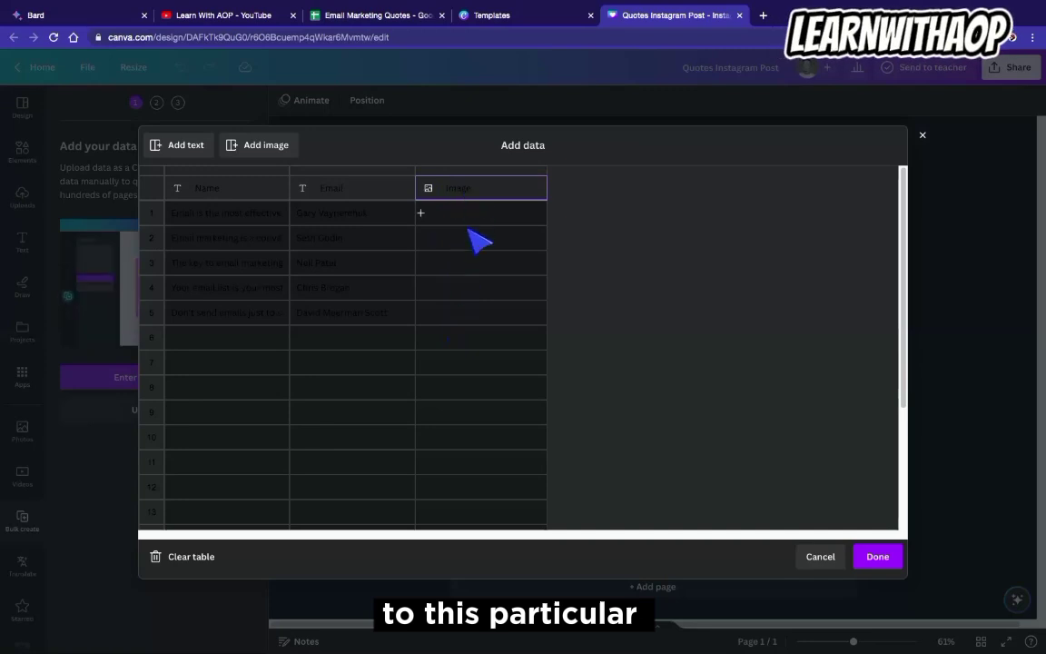
- Fill the Image cells of rows 1 to 5 in the data table with the DIA - 1 picture
click(420, 213)
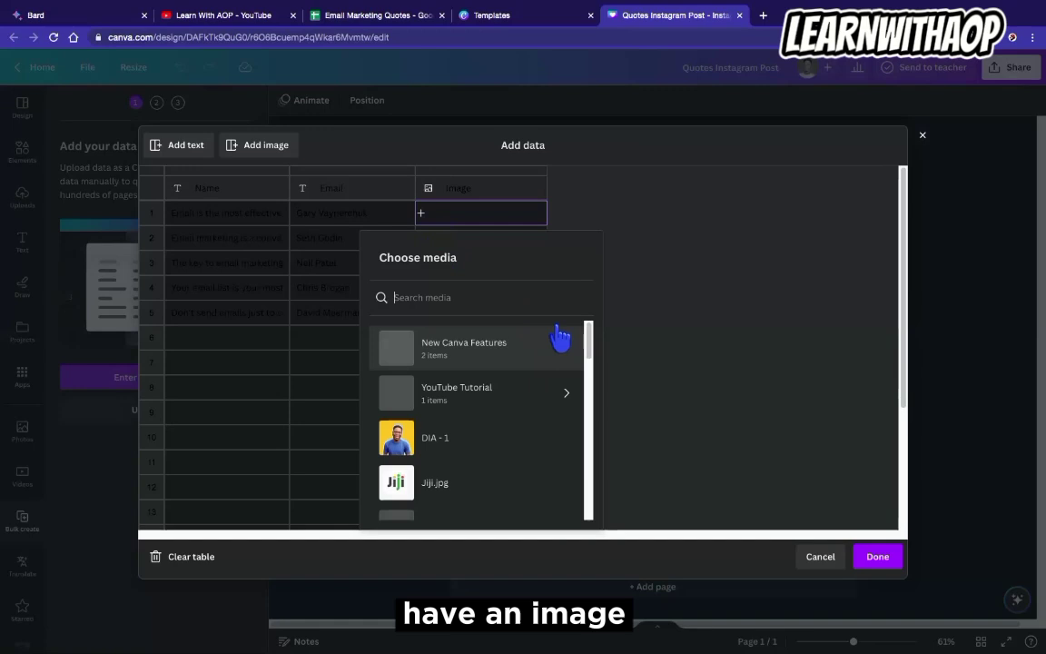
click(498, 445)
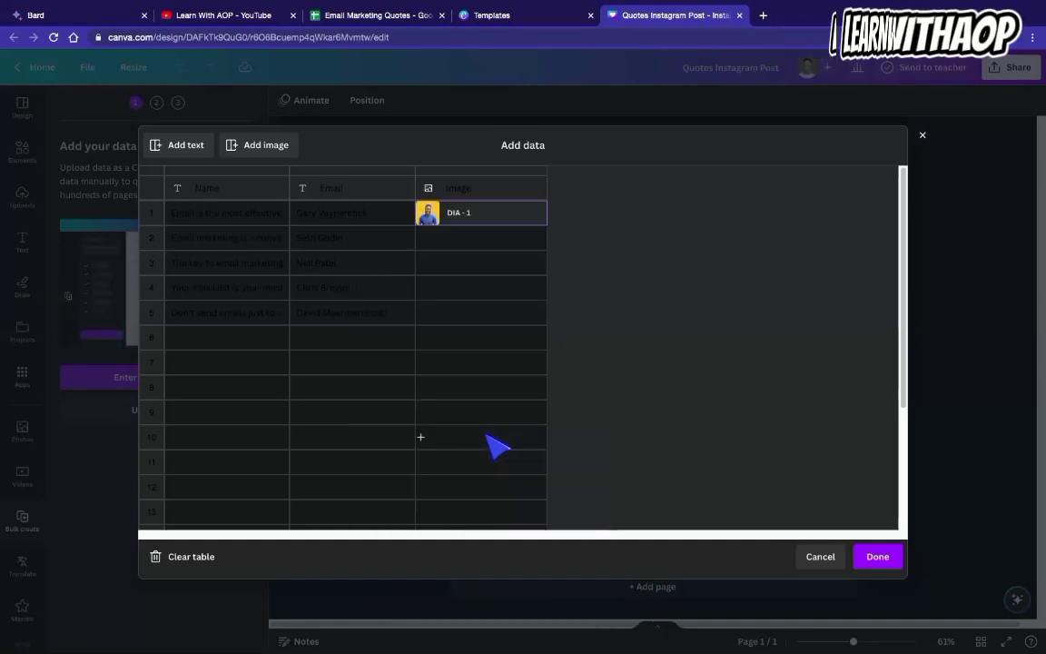
click(423, 241)
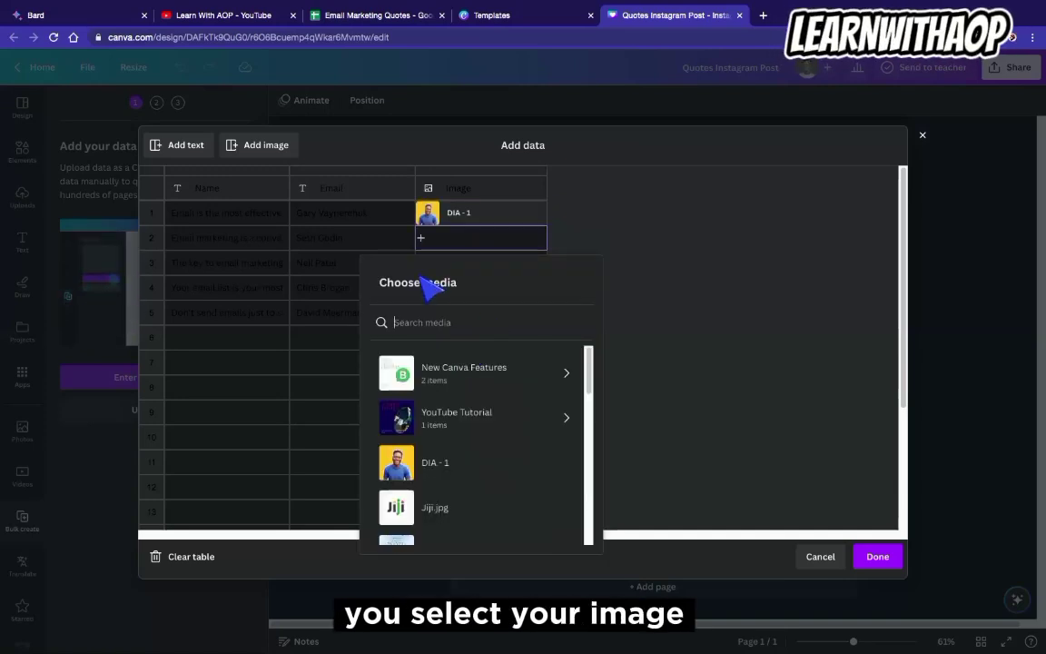
click(446, 477)
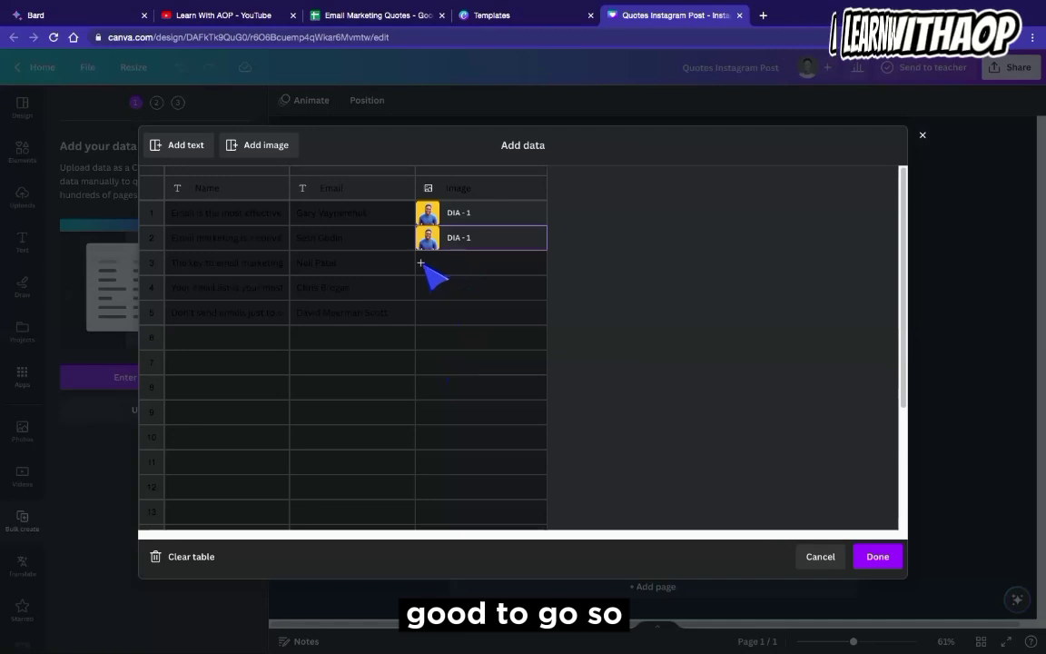
click(445, 287)
click(472, 519)
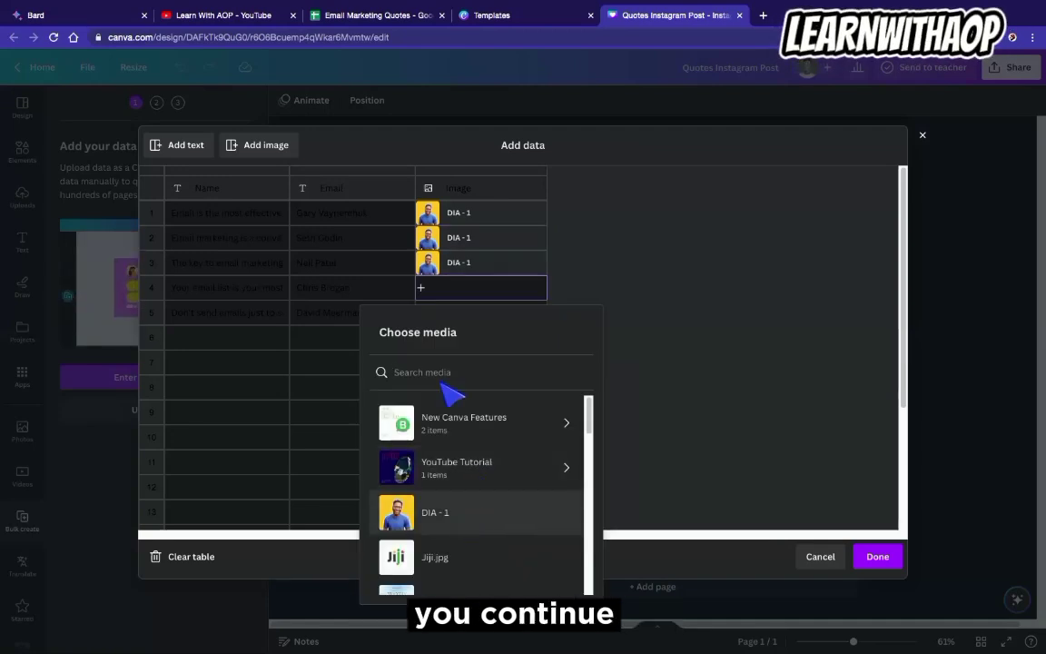
click(427, 315)
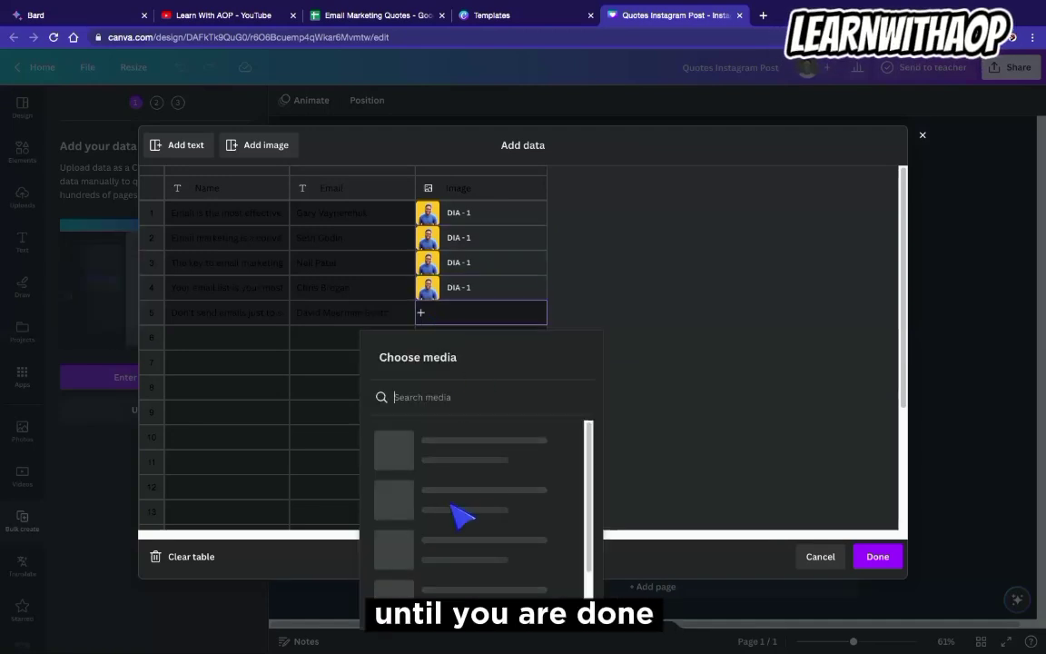
click(459, 542)
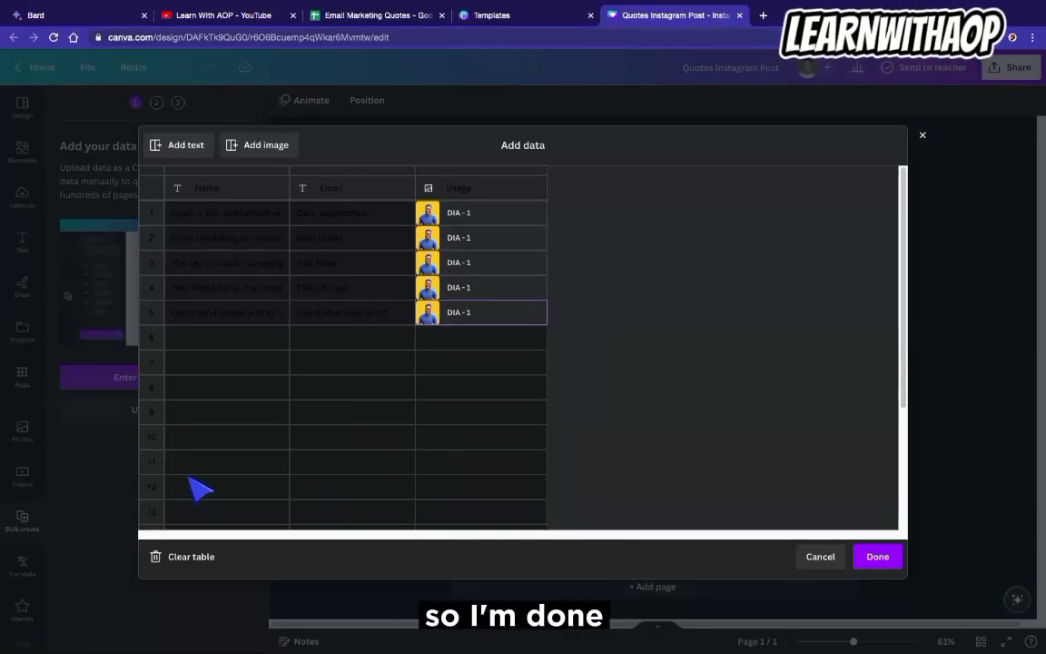
click(230, 212)
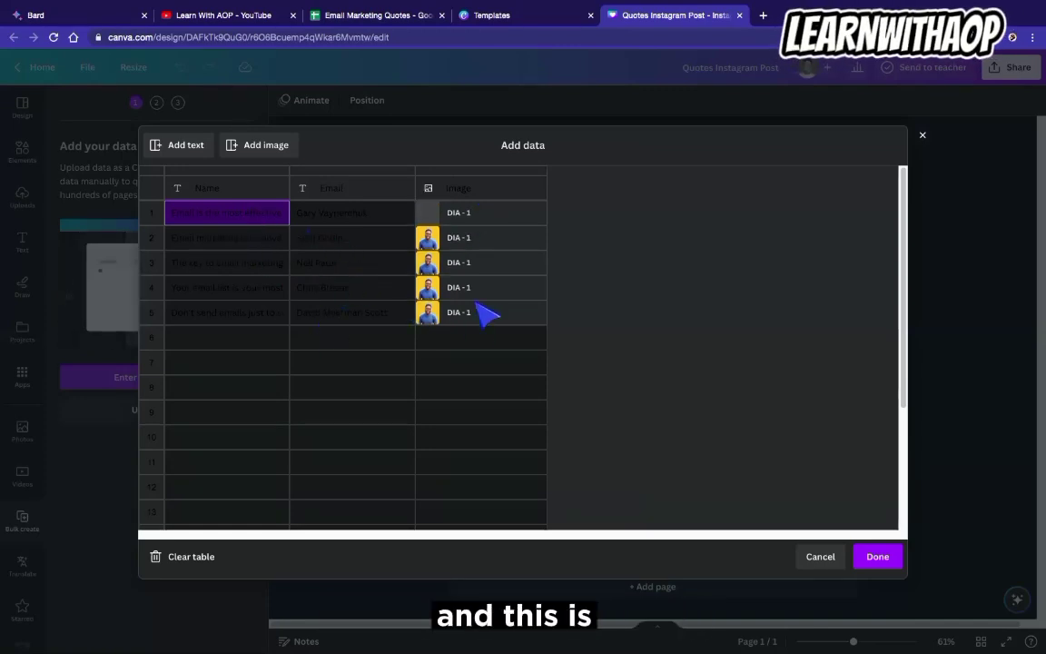
click(435, 262)
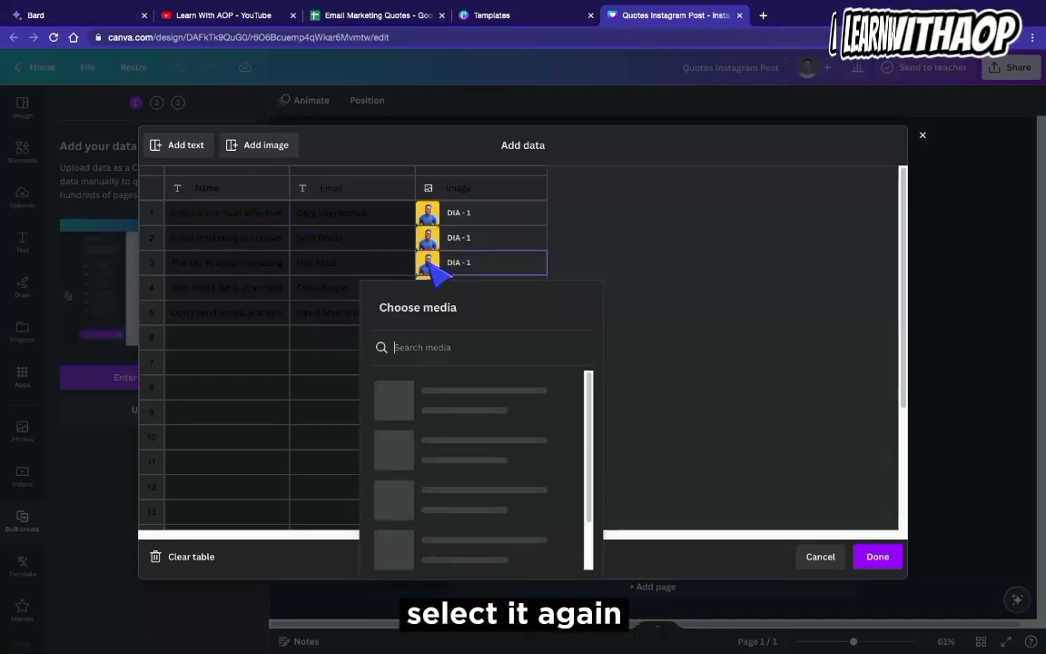
mouse_move(586, 392)
mouse_down()
mouse_move(588, 425)
mouse_move(591, 414)
mouse_up()
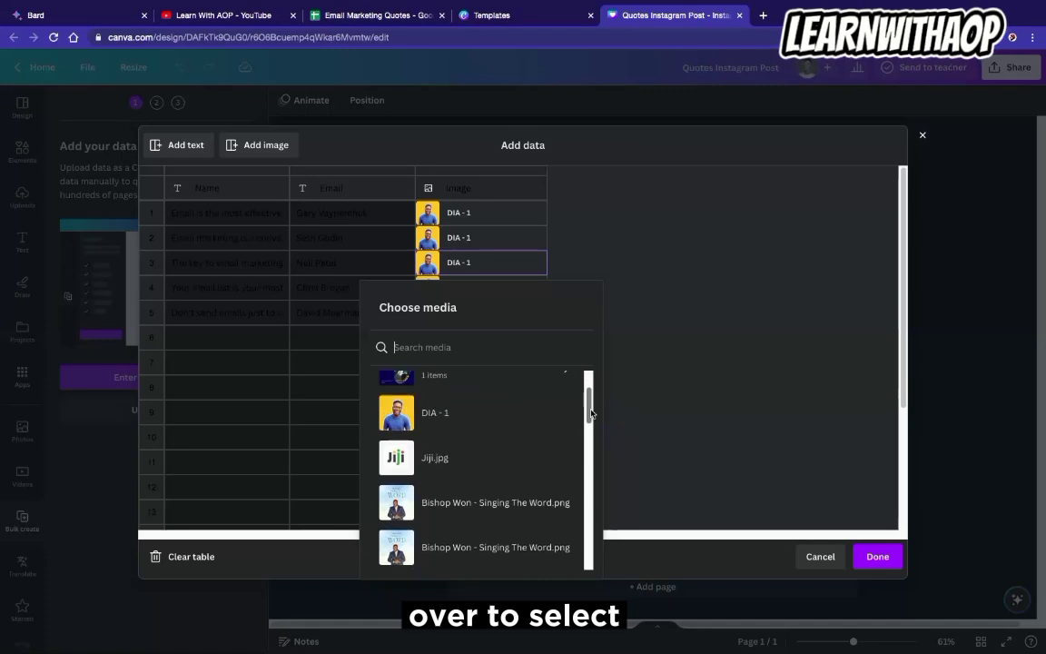
click(584, 271)
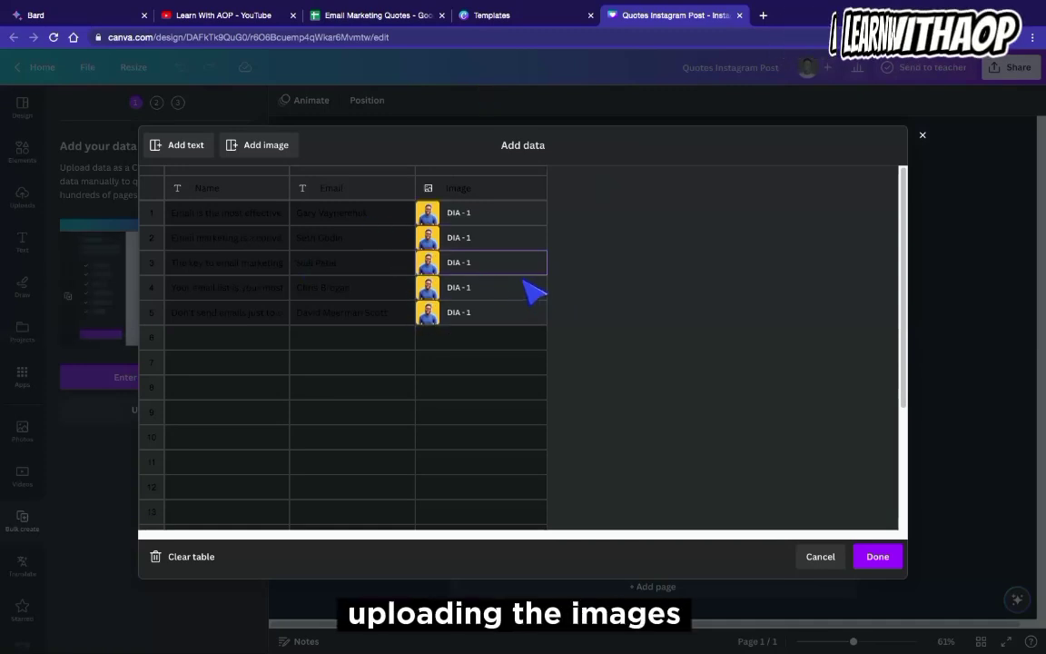
- Finish the data entry and connect the circular portrait photo to the Image data field
click(876, 557)
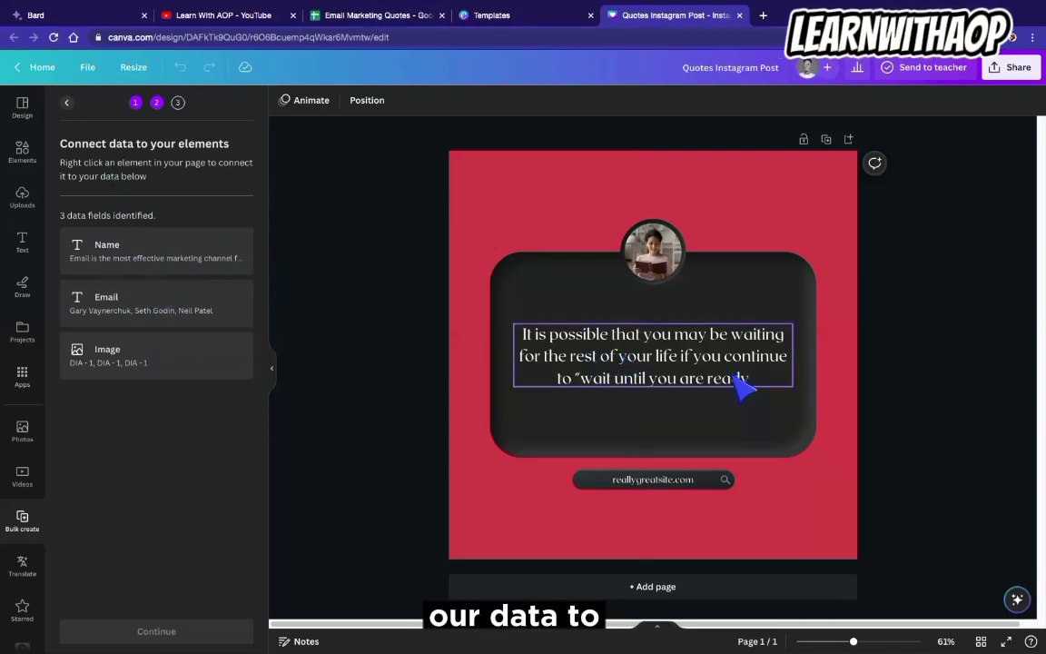
click(670, 263)
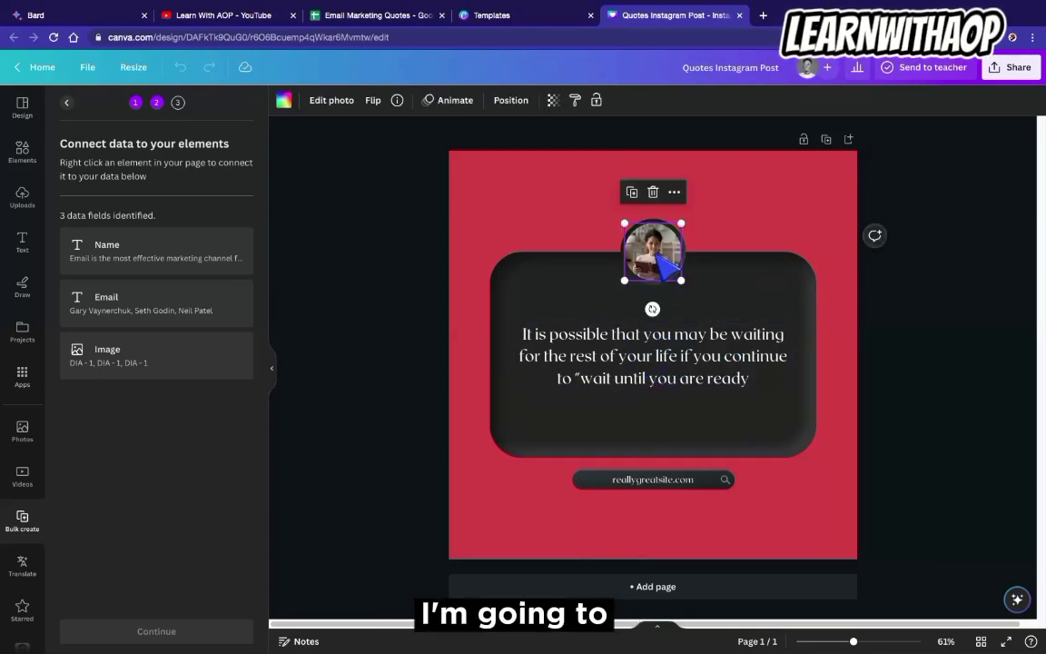
right_click(661, 256)
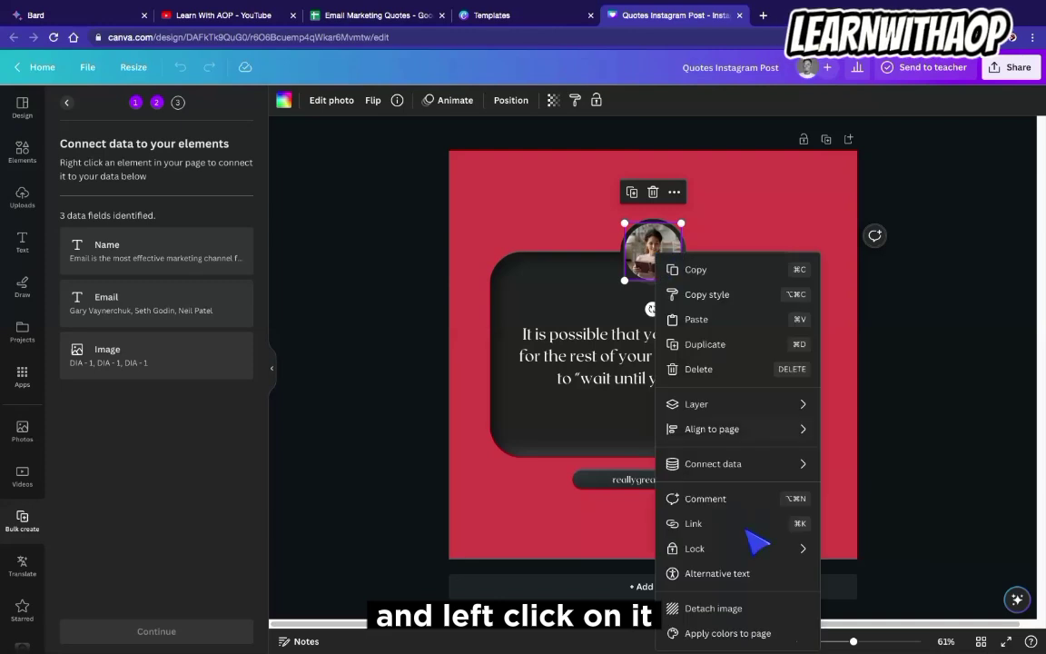
mouse_move(732, 462)
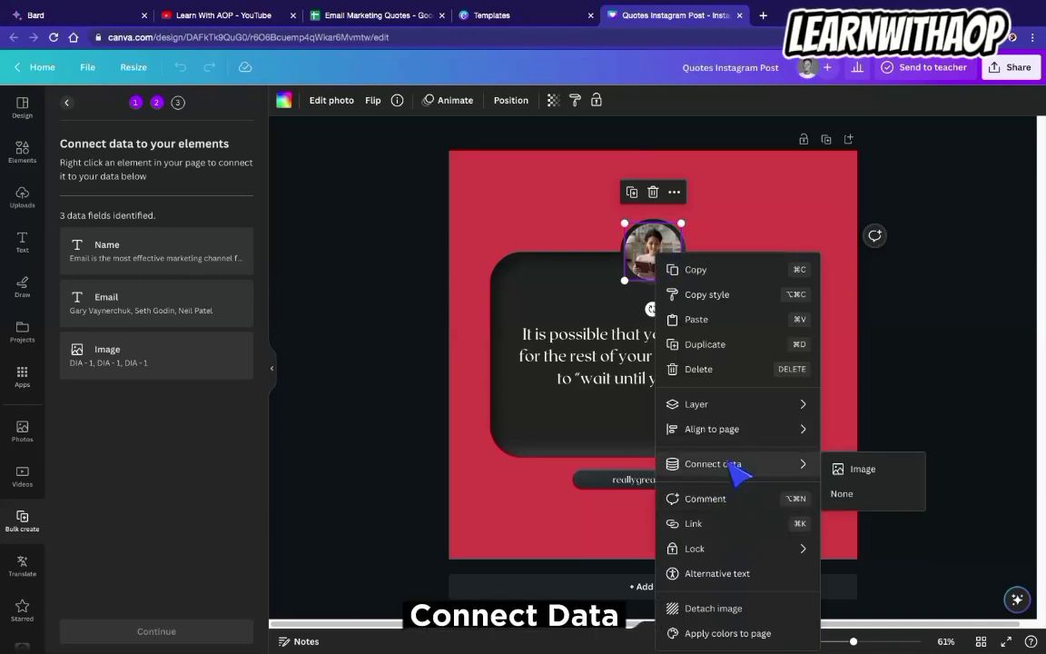
click(849, 468)
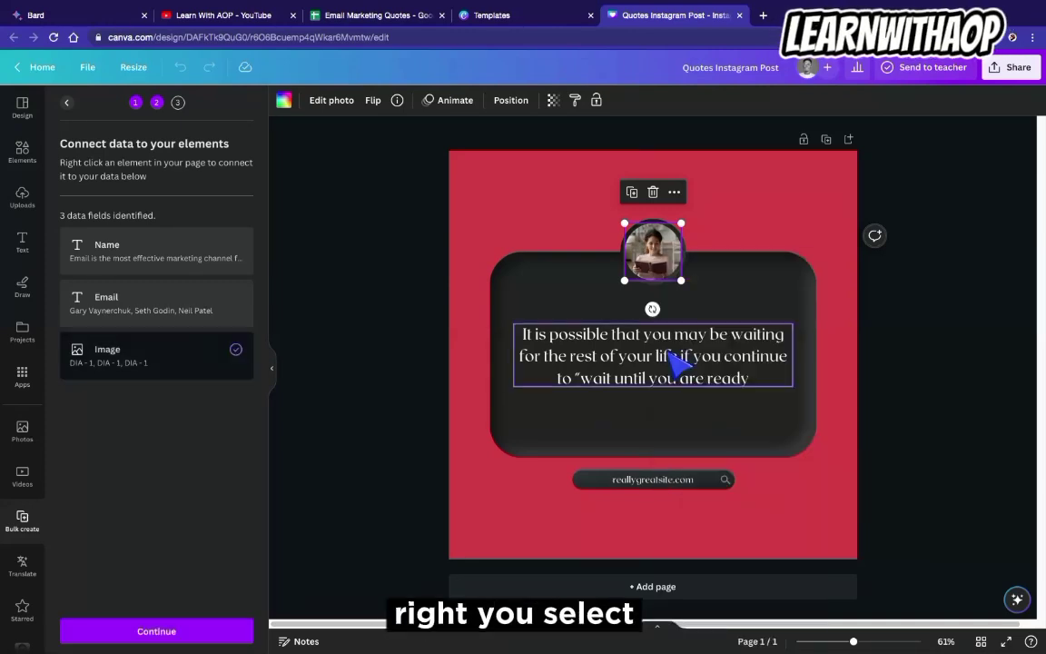
- Connect the main quote text in the dark card to the Name data field
click(676, 361)
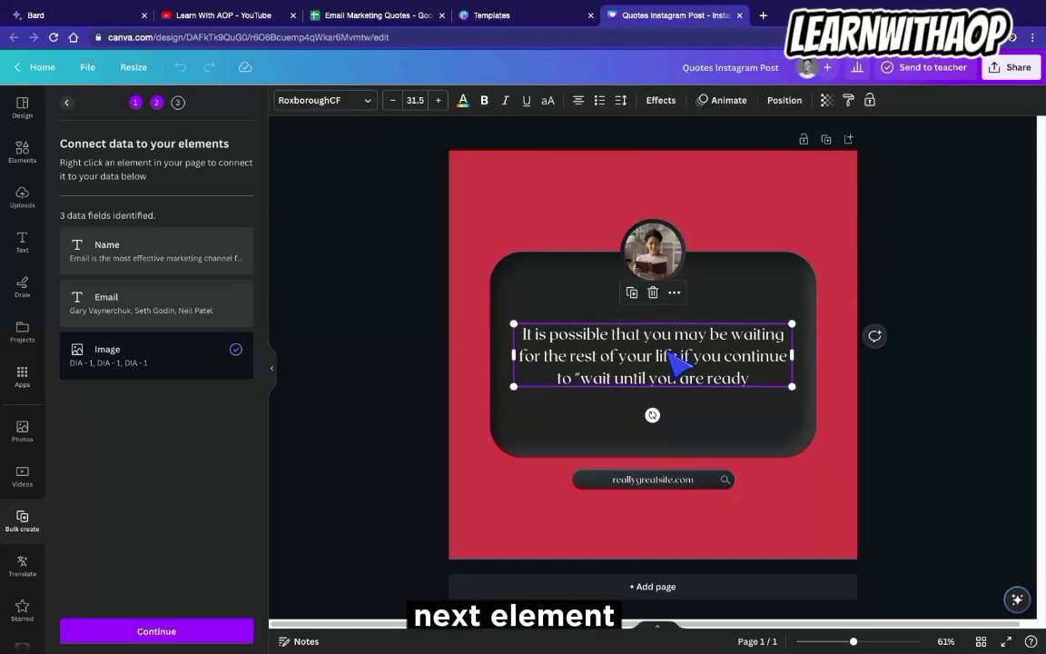
right_click(669, 358)
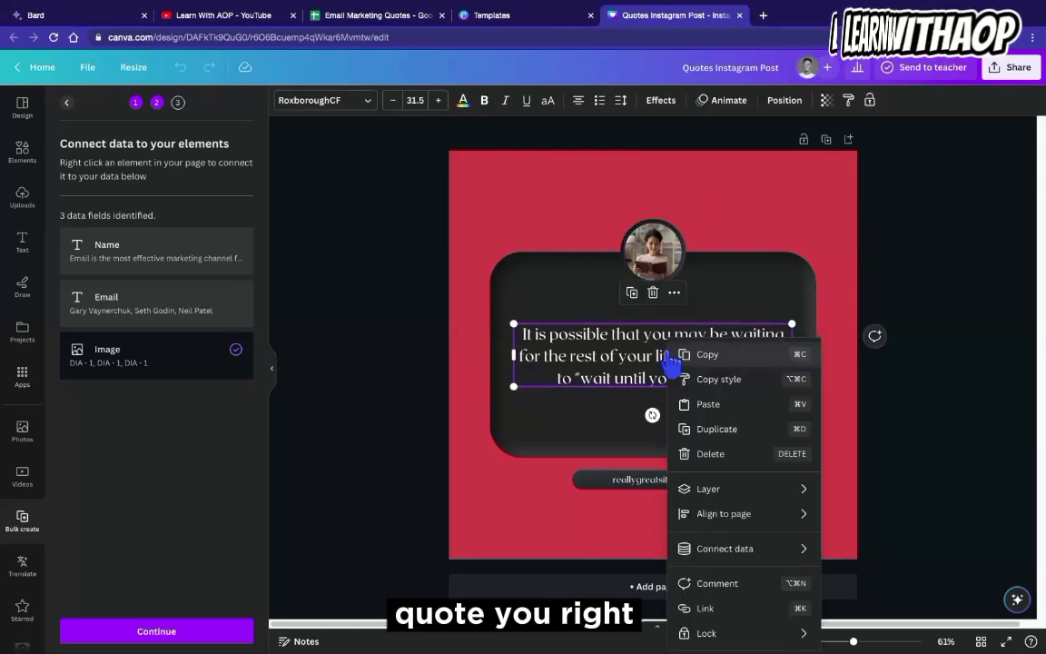
mouse_move(753, 491)
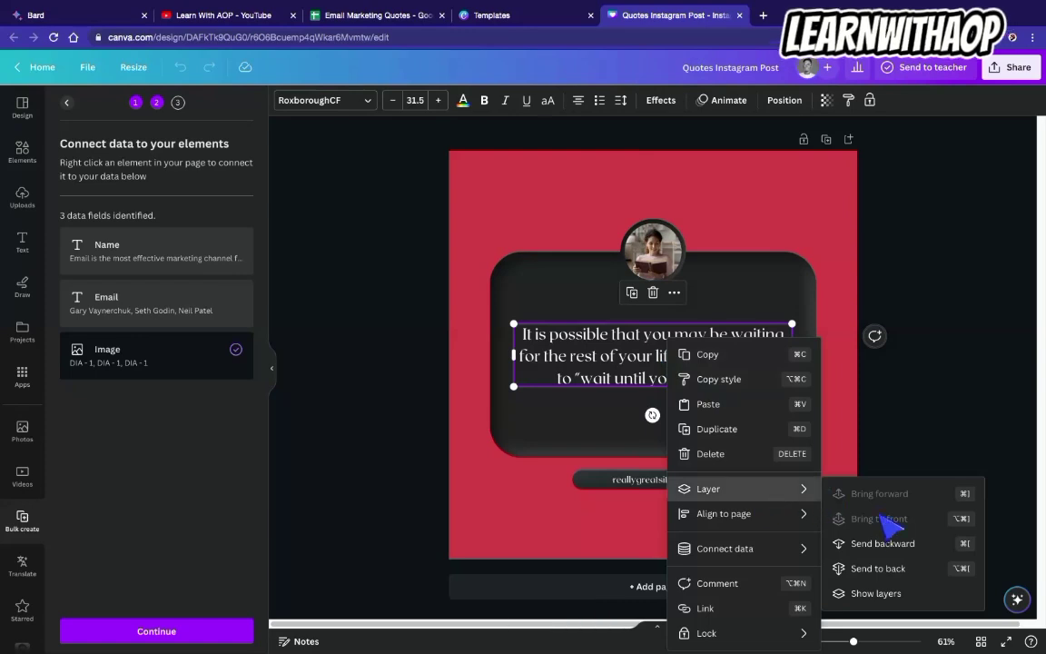
mouse_move(729, 551)
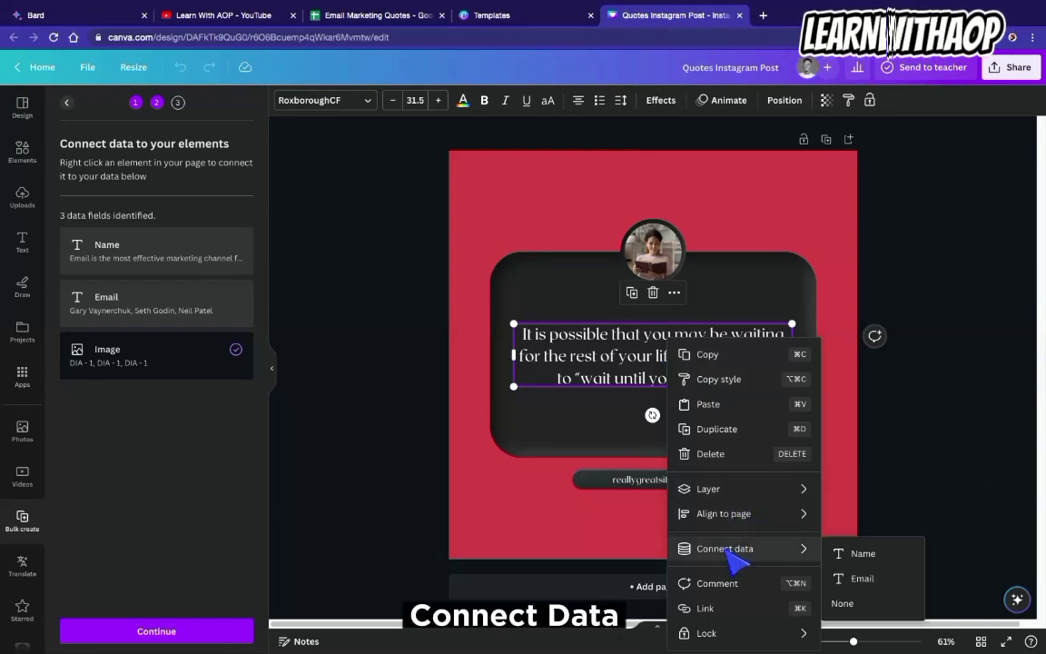
click(863, 554)
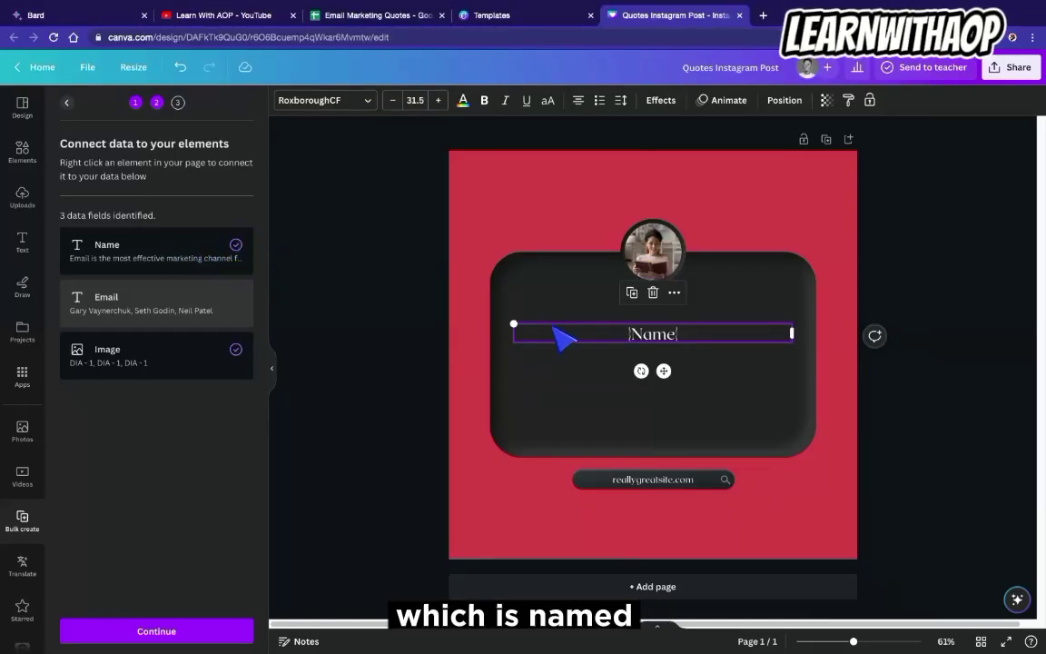
- Connect the reallygreatsite.com text below the card to the Email data field
click(648, 481)
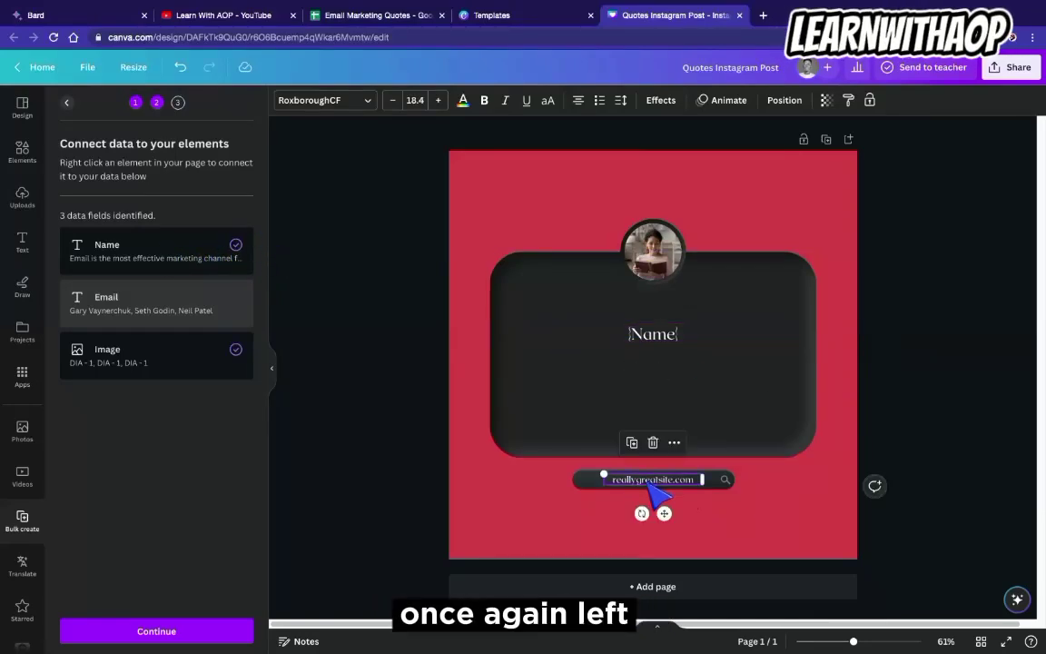
right_click(651, 483)
mouse_move(726, 552)
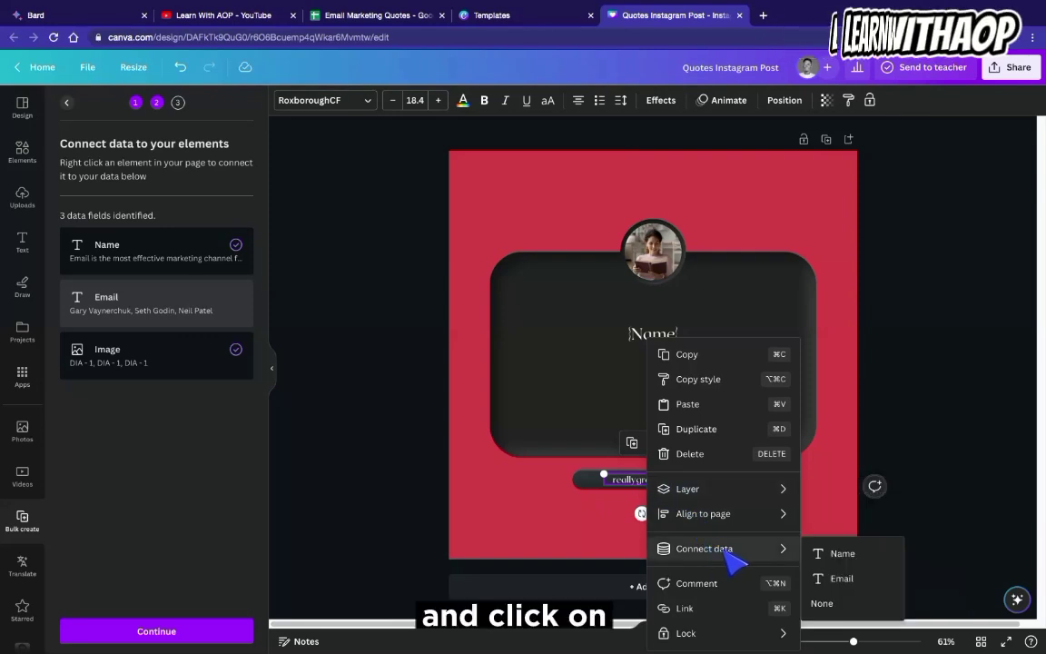
click(841, 581)
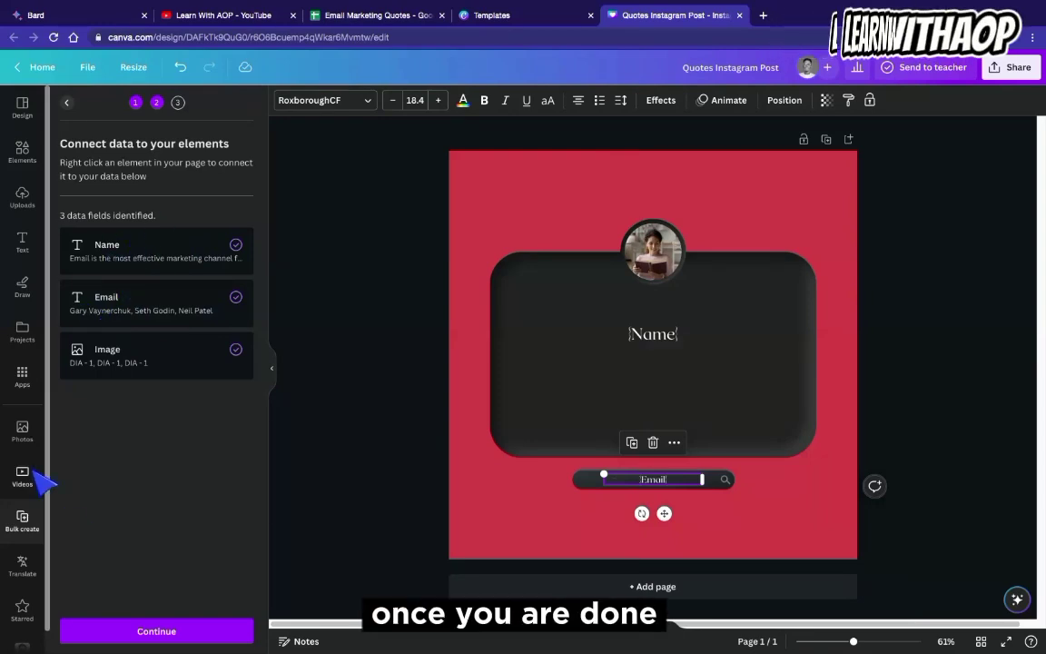
- Generate pages for all five data rows and review the new design from its first to its last page
click(127, 632)
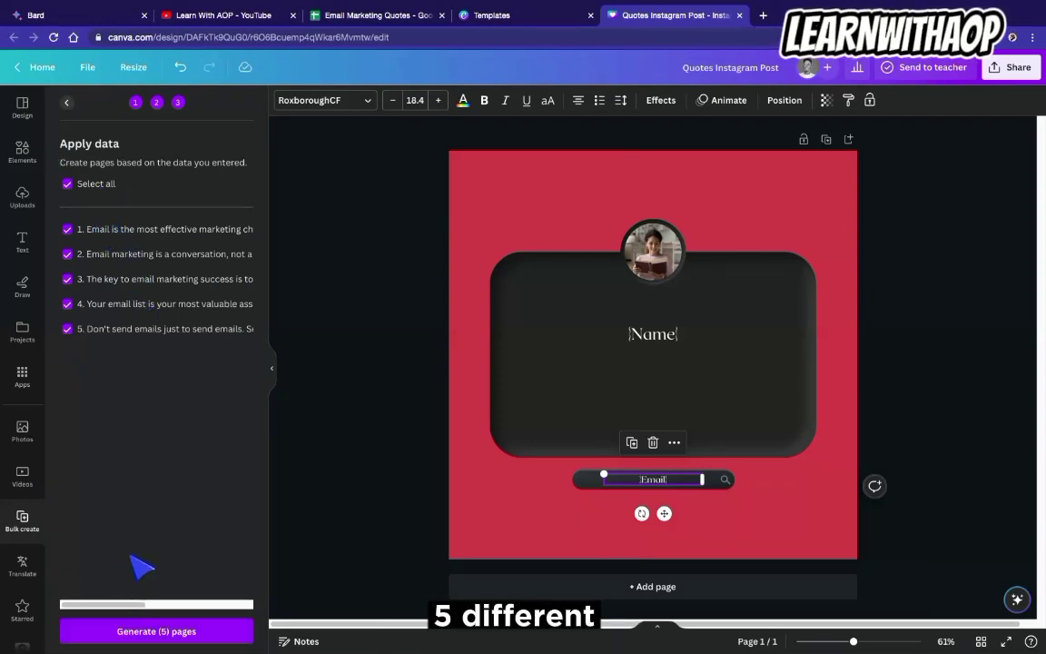
mouse_move(100, 604)
mouse_down()
mouse_move(243, 613)
mouse_move(113, 605)
mouse_up()
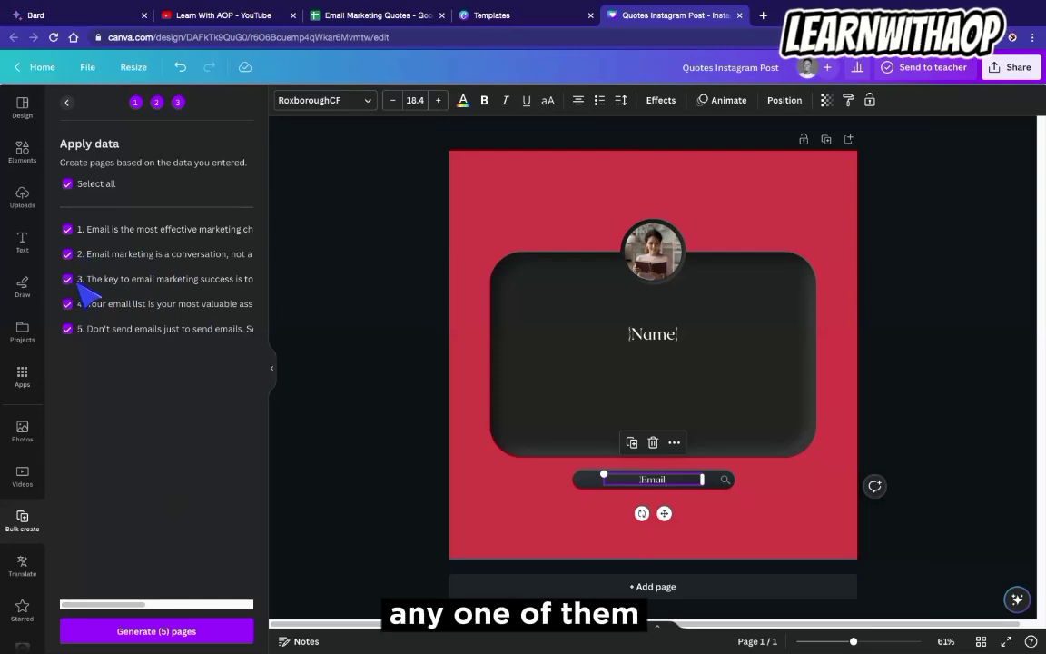
click(192, 635)
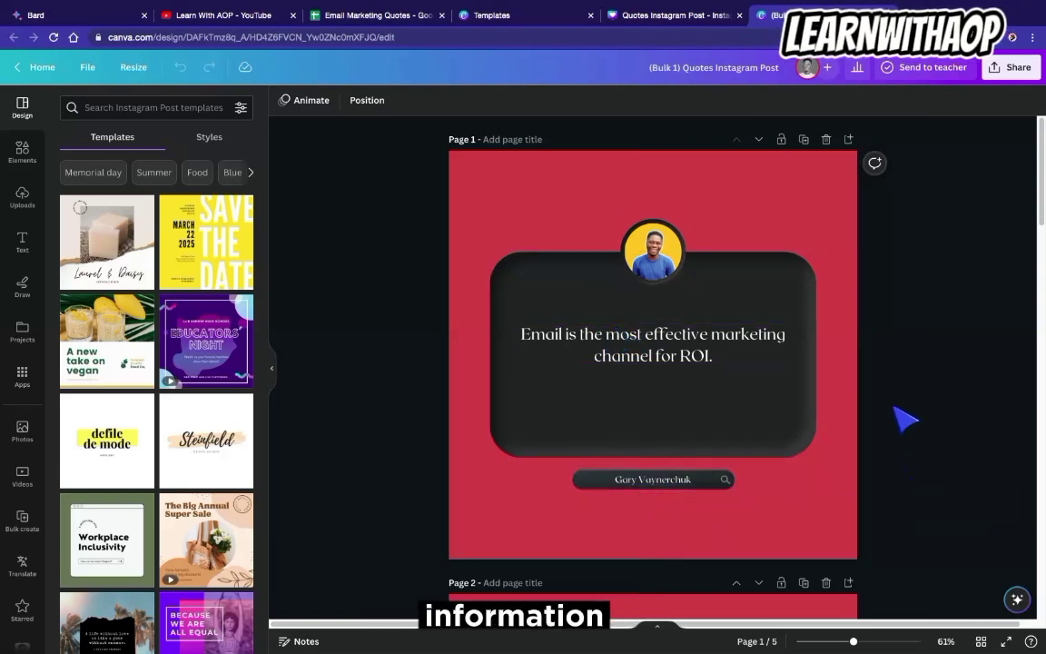
drag(1044, 197, 1025, 584)
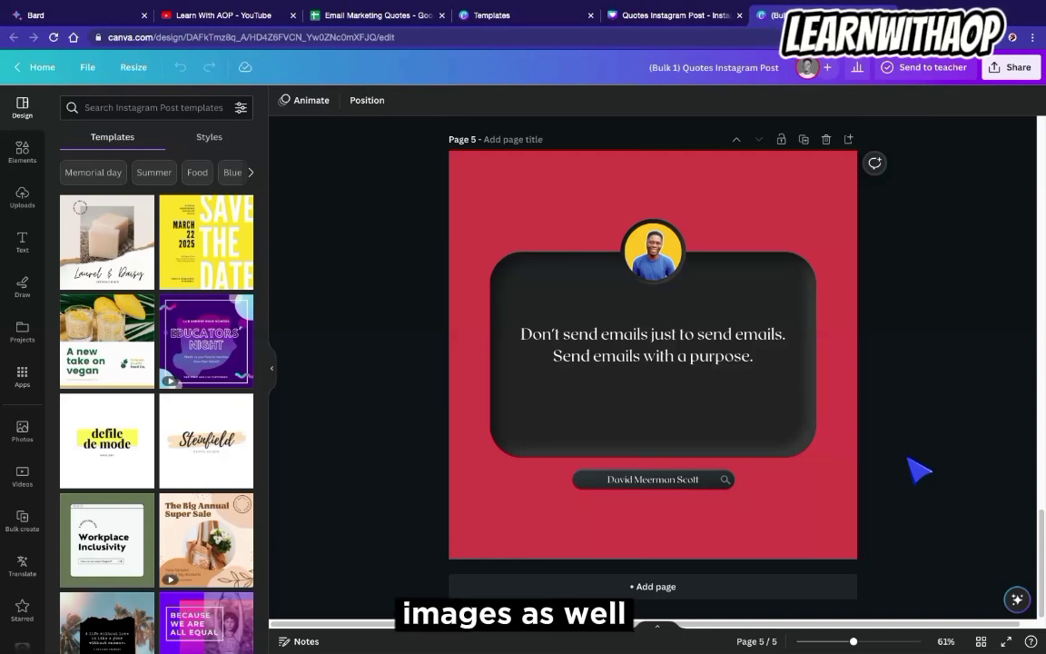
scroll(935, 364, up, 20)
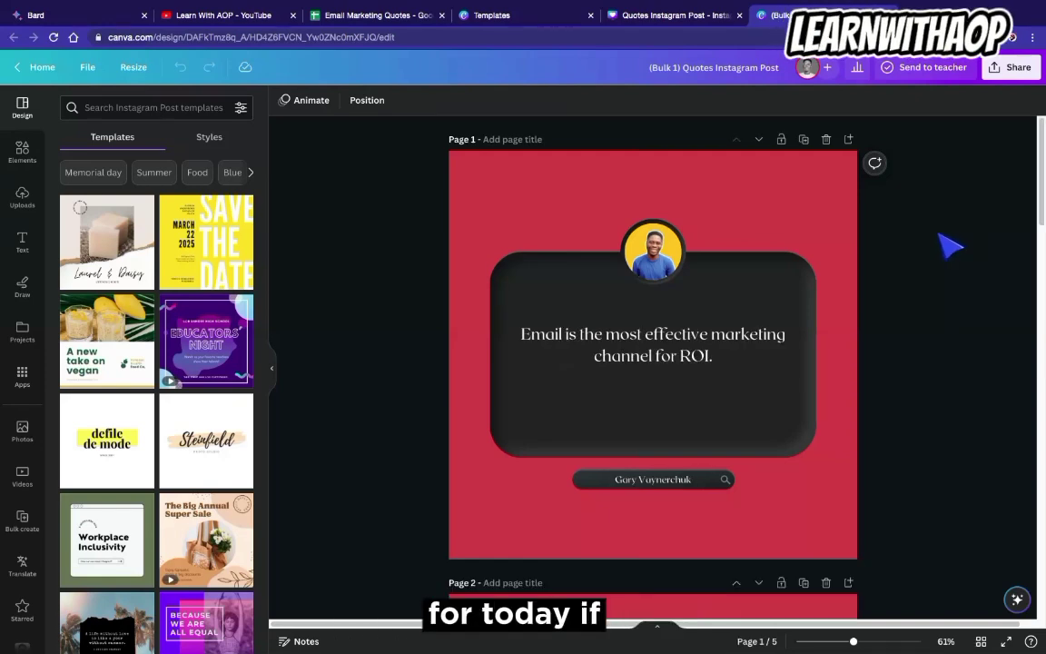